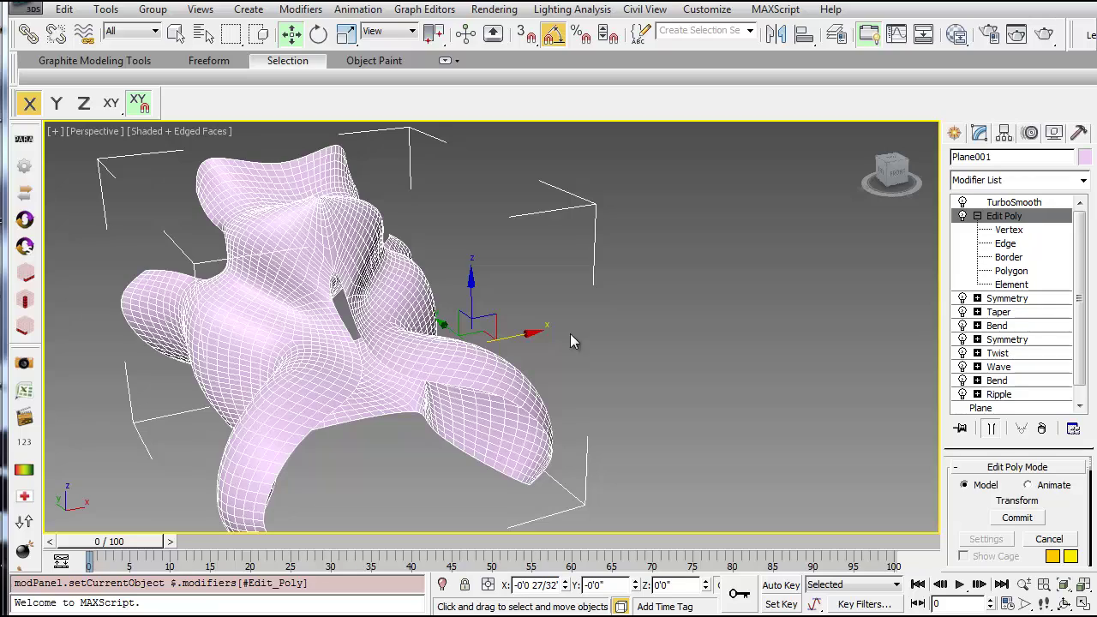
Open the vertex level of Plane001's Edit Poly modifier, beneath TurboSmooth
{"action": "middle_click_drag", "start_coordinate": [426, 298], "coordinate": [403, 276], "text": "alt"}
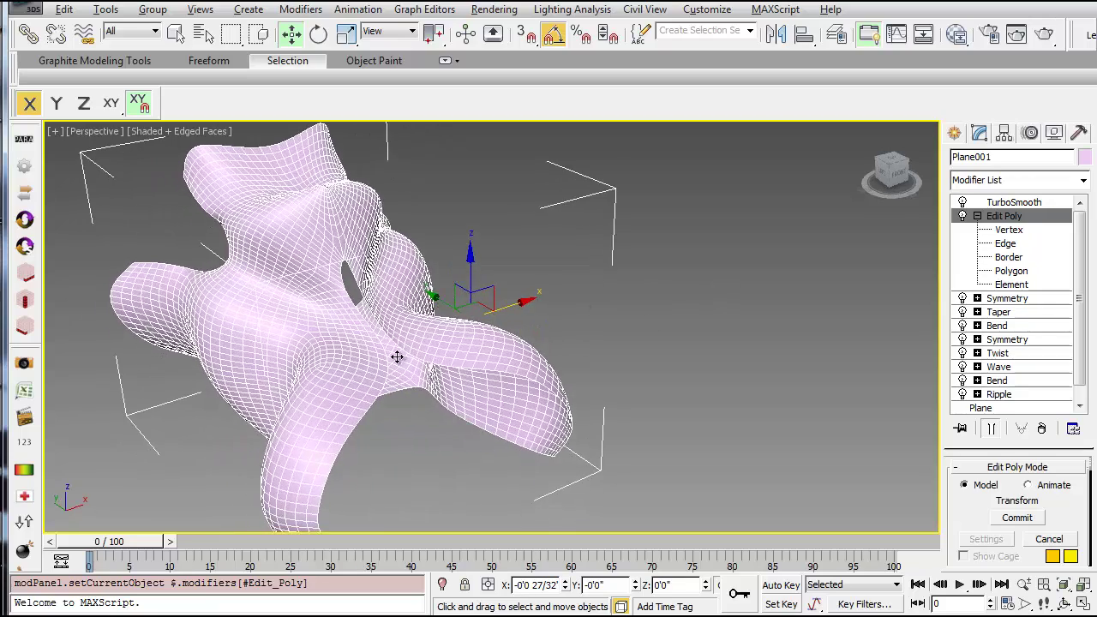
{"action": "middle_click_drag", "start_coordinate": [398, 358], "coordinate": [358, 310], "text": "alt"}
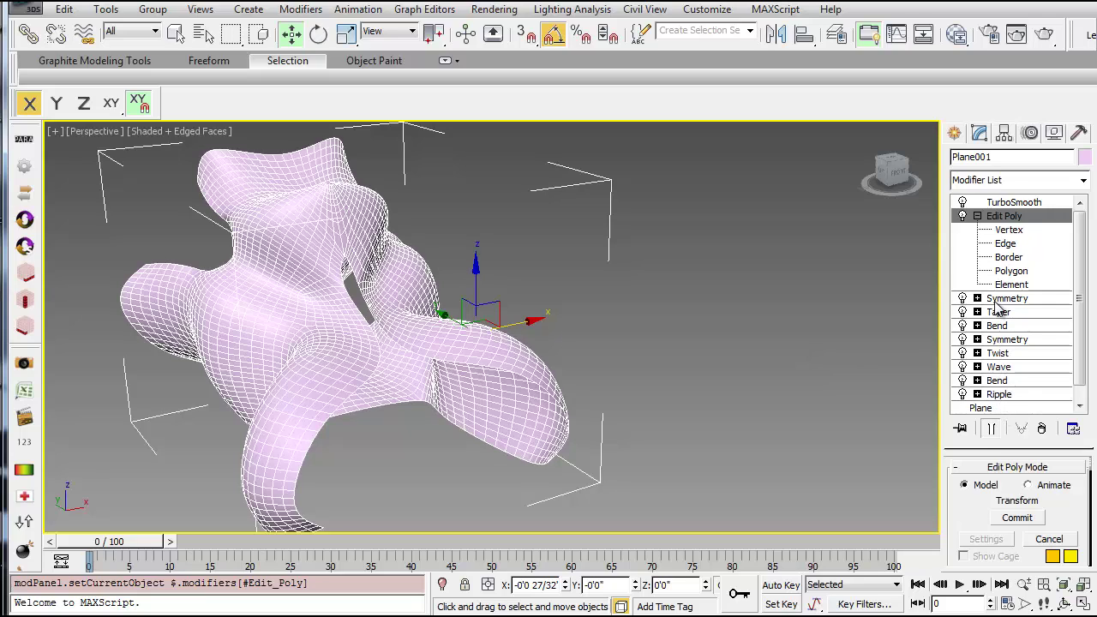
{"action": "left_click", "coordinate": [961, 216]}
{"action": "left_click", "coordinate": [962, 216]}
{"action": "left_click", "coordinate": [978, 216]}
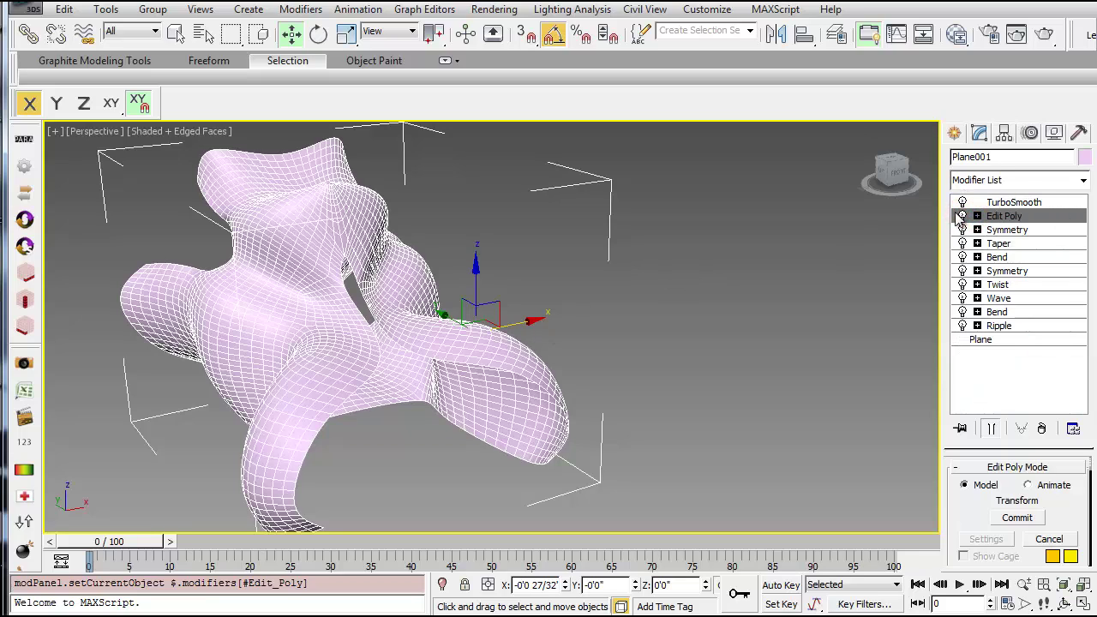
{"action": "left_click", "coordinate": [977, 216]}
{"action": "left_click", "coordinate": [1008, 230]}
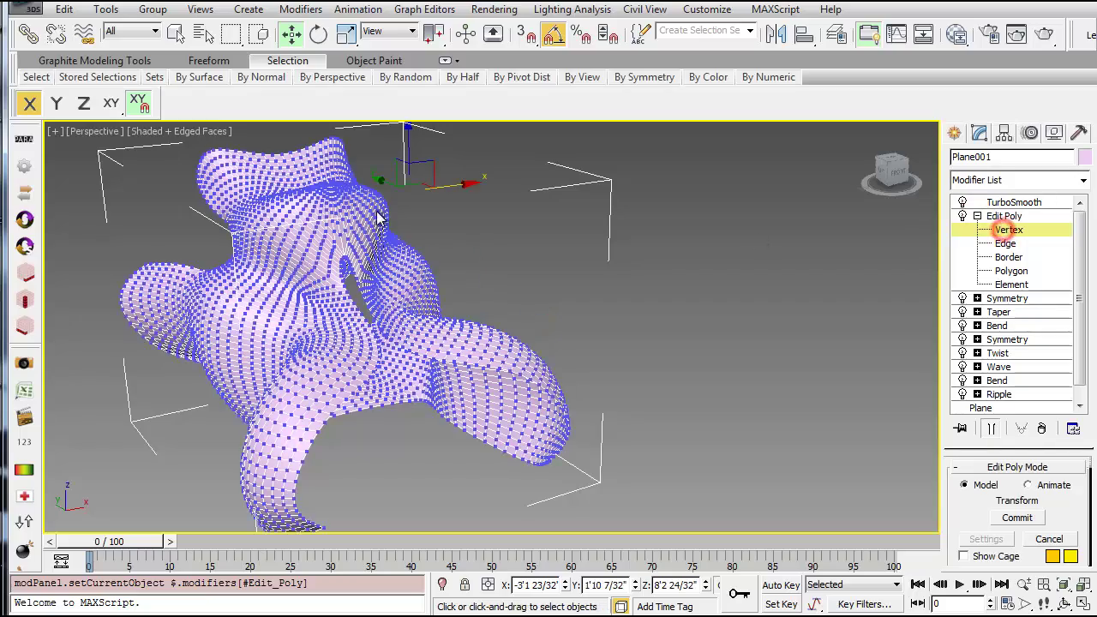
Turn off TurboSmooth and move the selected vertex outward along the X axis to about X -2'2 9/32"
{"action": "middle_click_drag", "start_coordinate": [354, 225], "coordinate": [359, 262]}
{"action": "middle_click_drag", "start_coordinate": [418, 225], "coordinate": [390, 250], "text": "alt"}
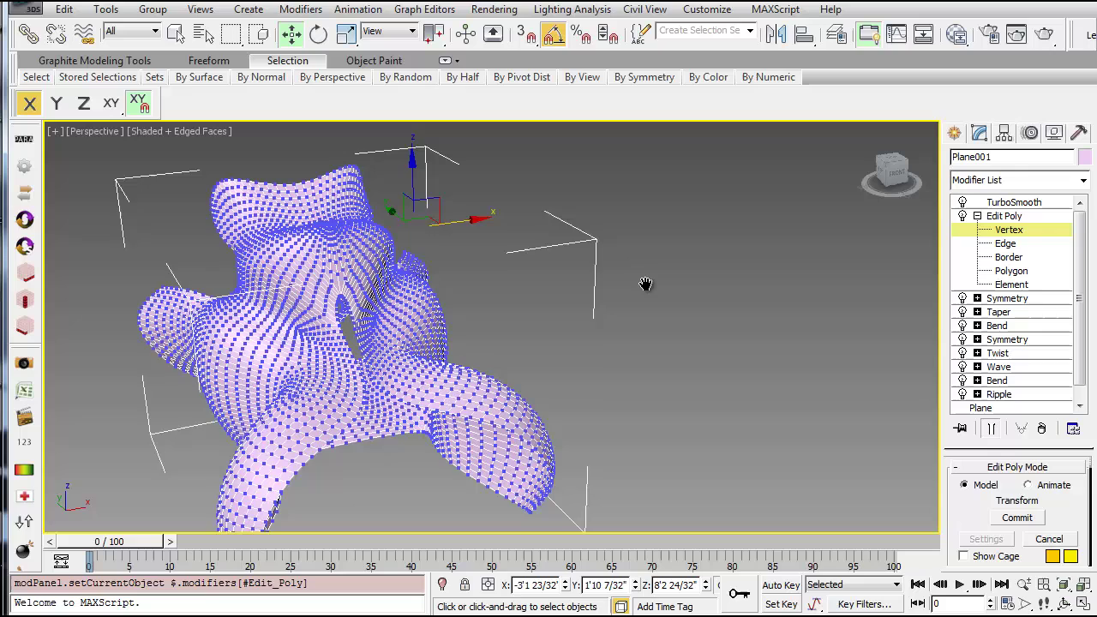
{"action": "middle_click_drag", "start_coordinate": [647, 285], "coordinate": [642, 280]}
{"action": "left_click", "coordinate": [963, 203]}
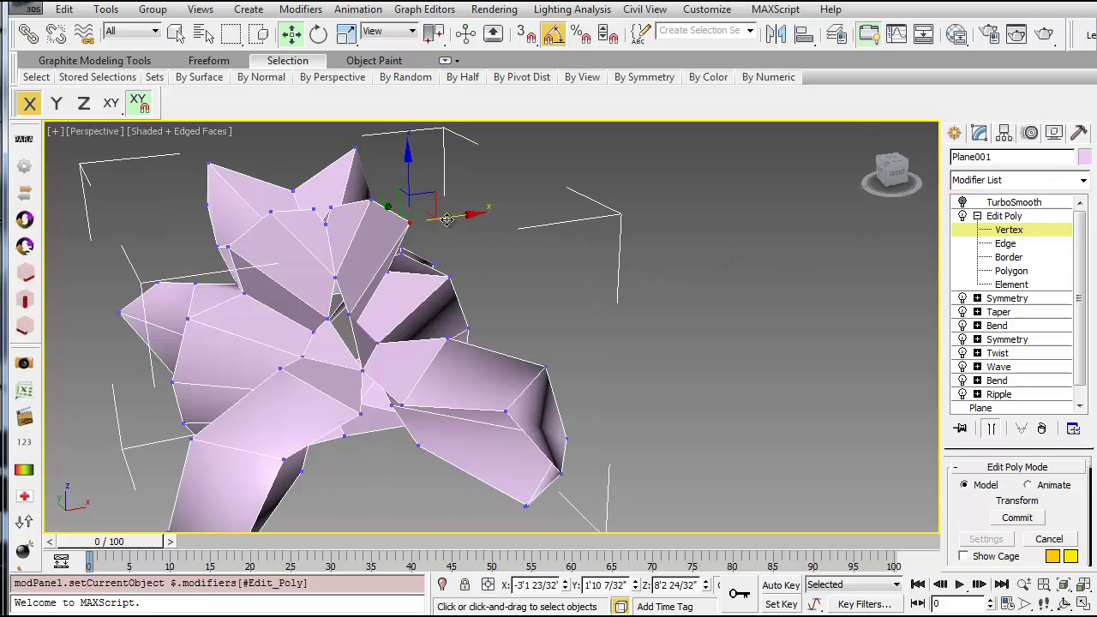
{"action": "mouse_move", "coordinate": [447, 220]}
{"action": "left_mouse_down"}
{"action": "mouse_move", "coordinate": [527, 212]}
{"action": "mouse_move", "coordinate": [463, 213]}
{"action": "left_mouse_up"}
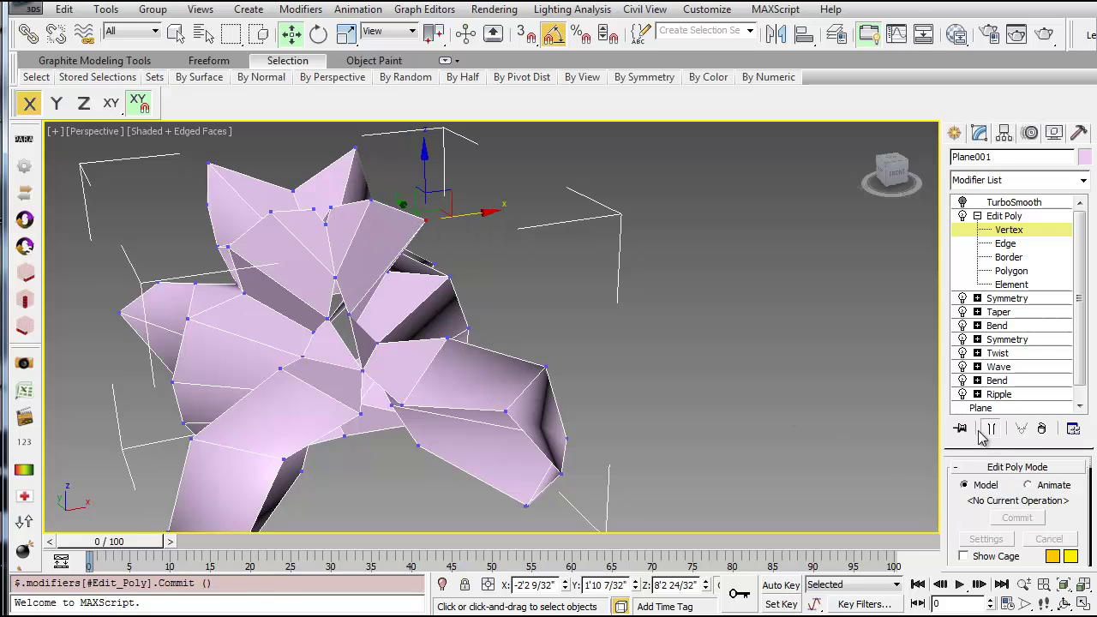
Toggle the display of the modifier stack's end result and turn TurboSmooth back on
{"action": "left_click", "coordinate": [991, 429]}
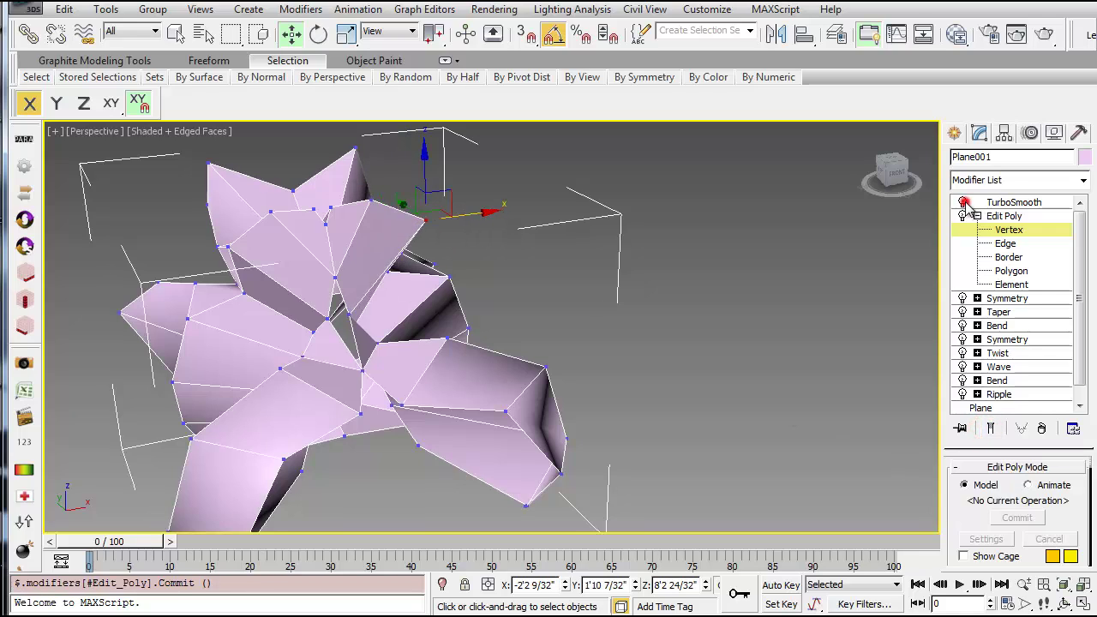
{"action": "left_click", "coordinate": [991, 430]}
{"action": "middle_click_drag", "start_coordinate": [583, 377], "coordinate": [458, 249], "text": "alt"}
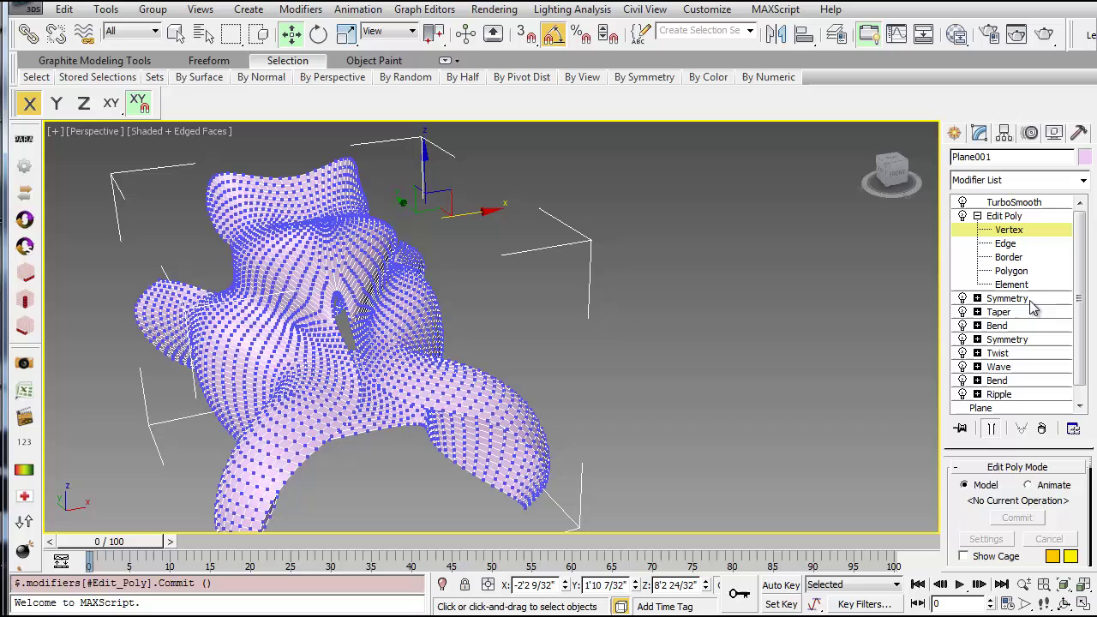
Select all edges of Plane001 at Edit Poly's edge level with TurboSmooth turned off
{"action": "left_click", "coordinate": [1016, 245]}
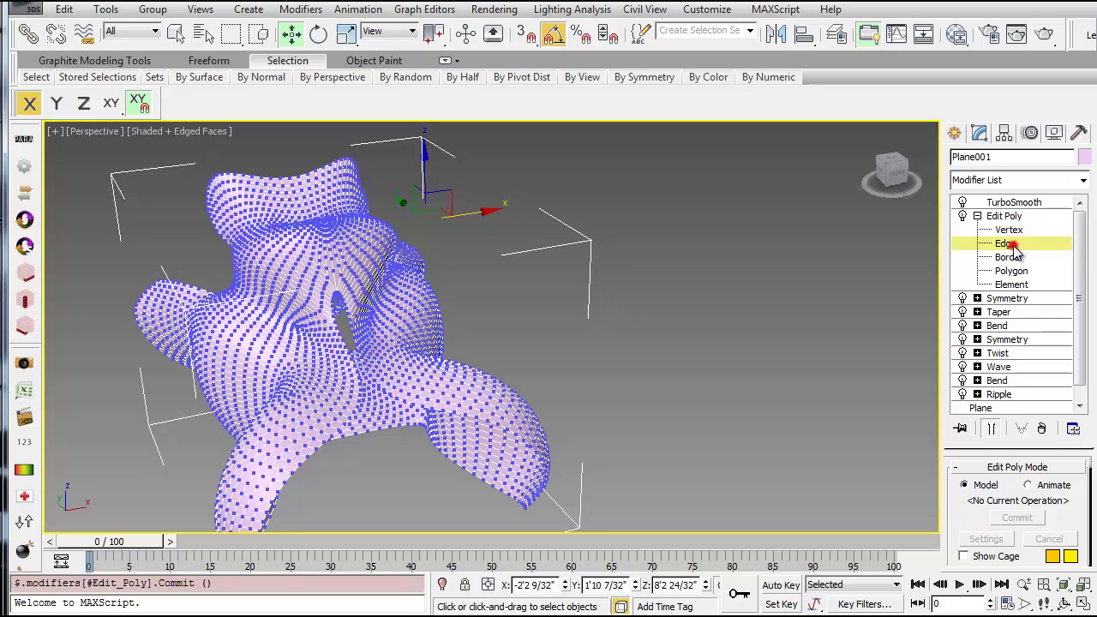
{"action": "left_click", "coordinate": [962, 201]}
{"action": "scroll", "coordinate": [626, 334], "scroll_direction": "down", "scroll_amount": 5}
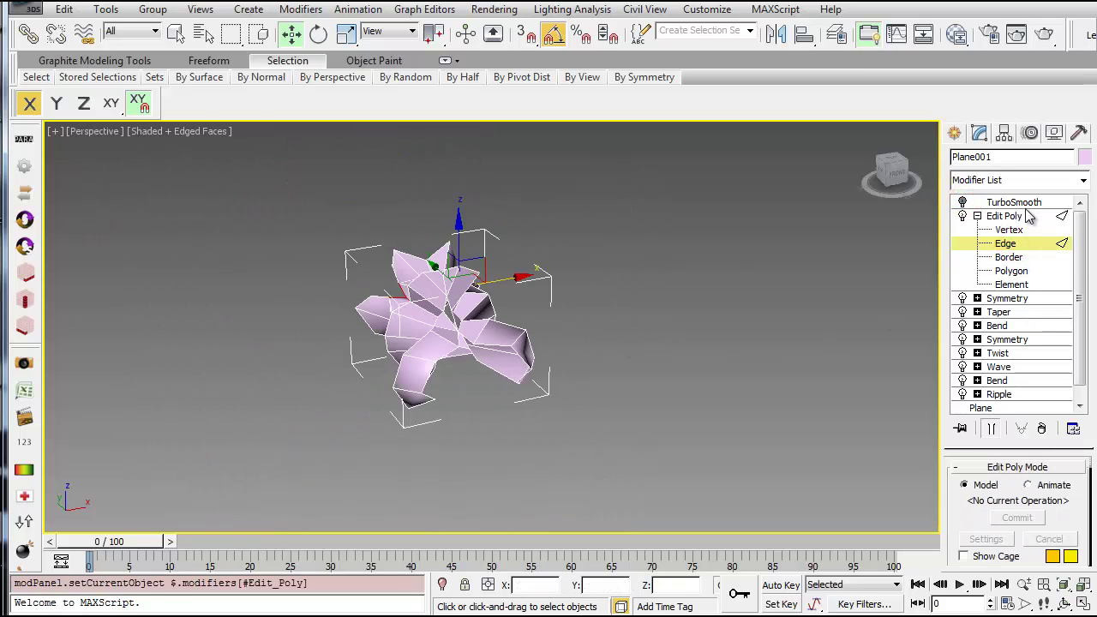
{"action": "left_click_drag", "start_coordinate": [265, 184], "coordinate": [579, 442]}
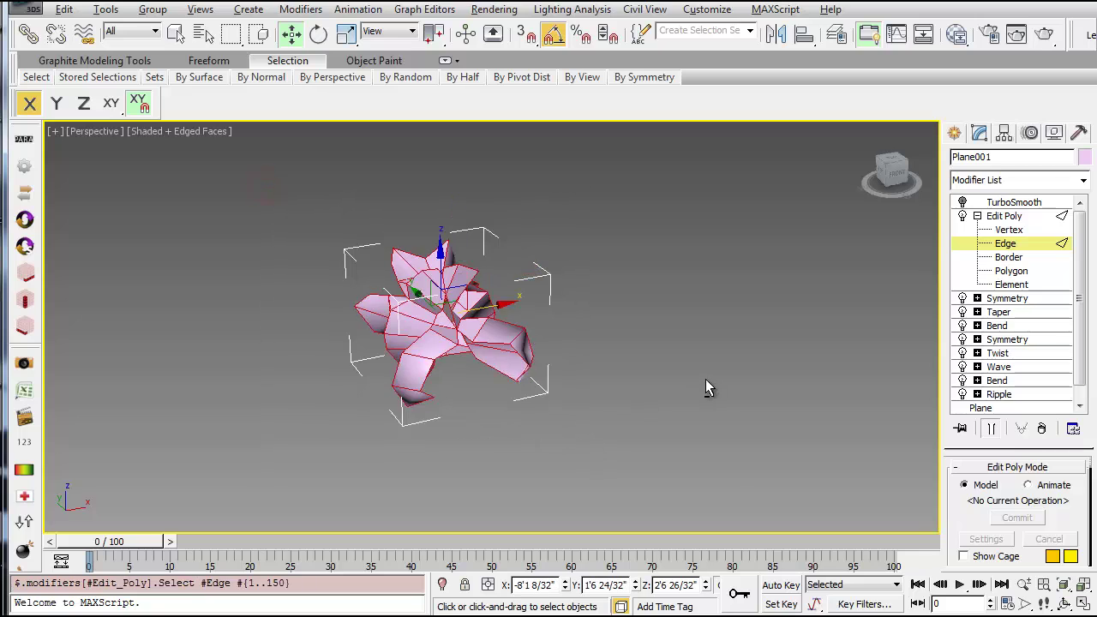
Create a linear shape named Shape001 from the selected edges
{"action": "scroll", "coordinate": [960, 525], "scroll_direction": "down", "scroll_amount": 5}
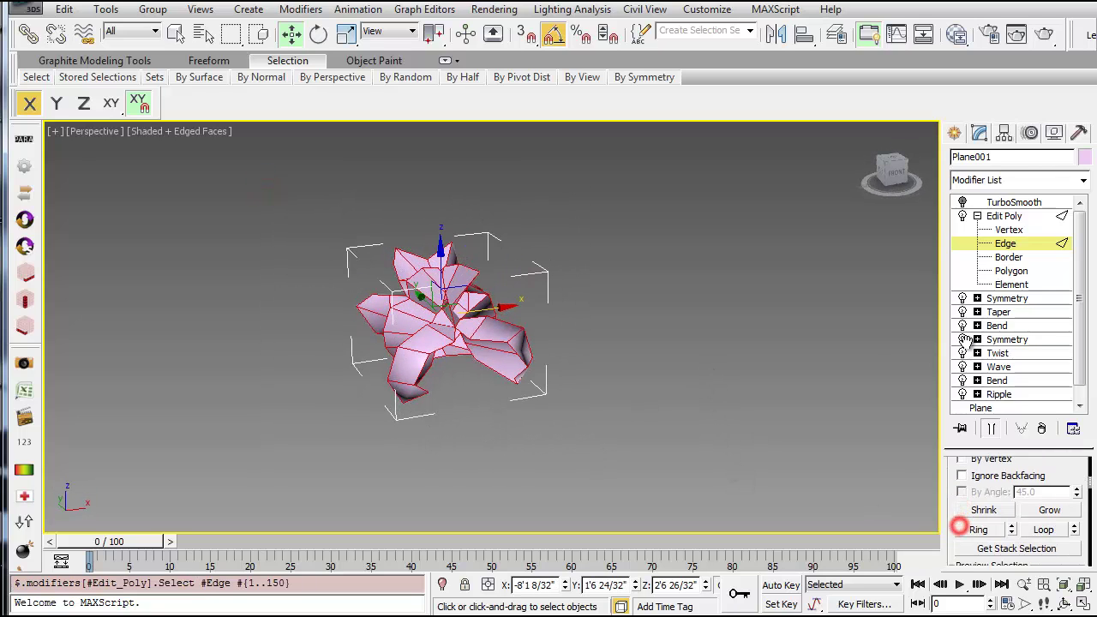
{"action": "scroll", "coordinate": [953, 507], "scroll_direction": "down", "scroll_amount": 10}
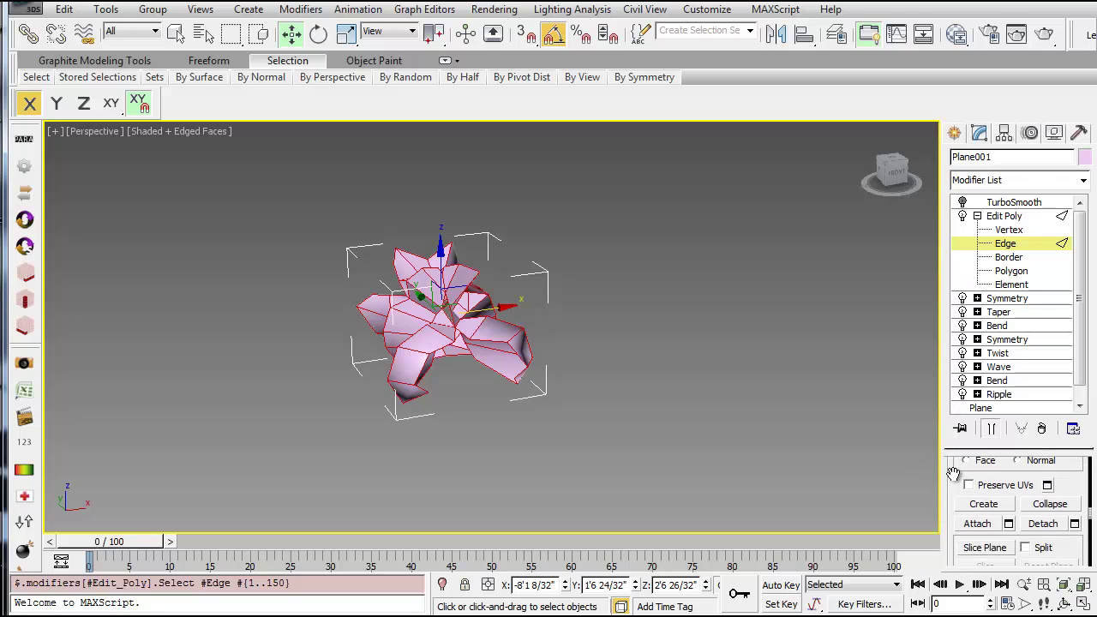
{"action": "scroll", "coordinate": [953, 473], "scroll_direction": "down", "scroll_amount": 5}
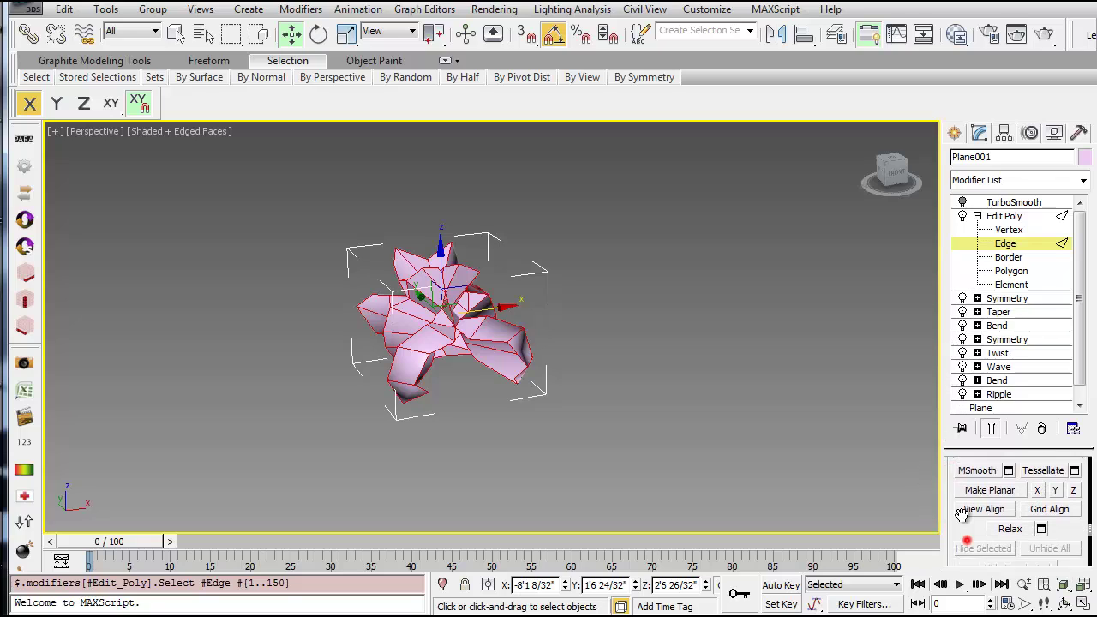
{"action": "scroll", "coordinate": [962, 512], "scroll_direction": "down", "scroll_amount": 5}
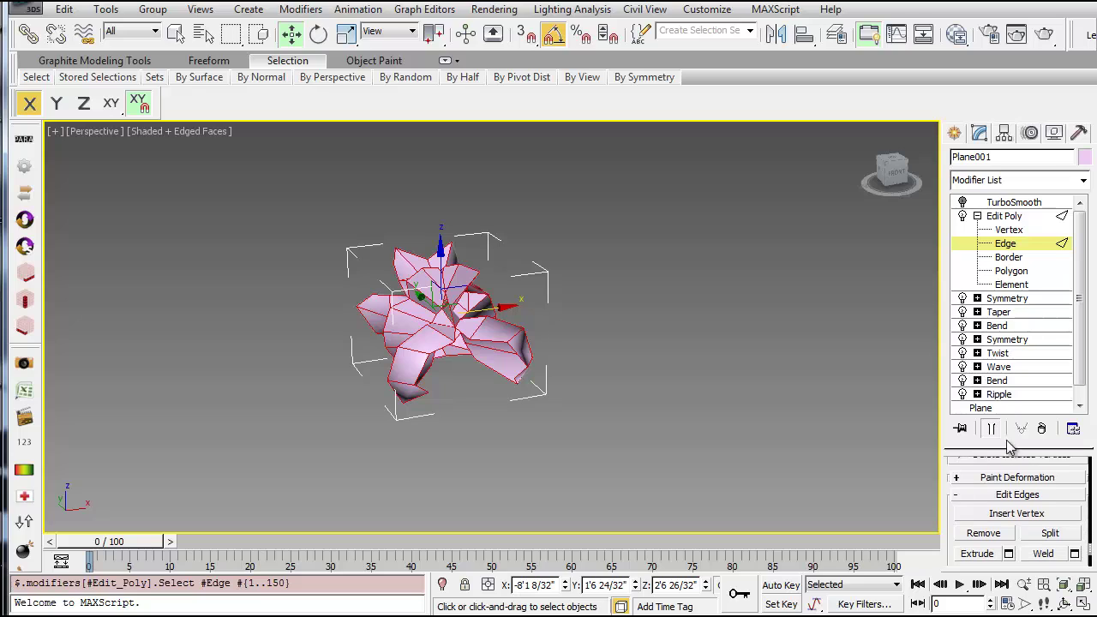
{"action": "left_click_drag", "start_coordinate": [1010, 446], "coordinate": [999, 314]}
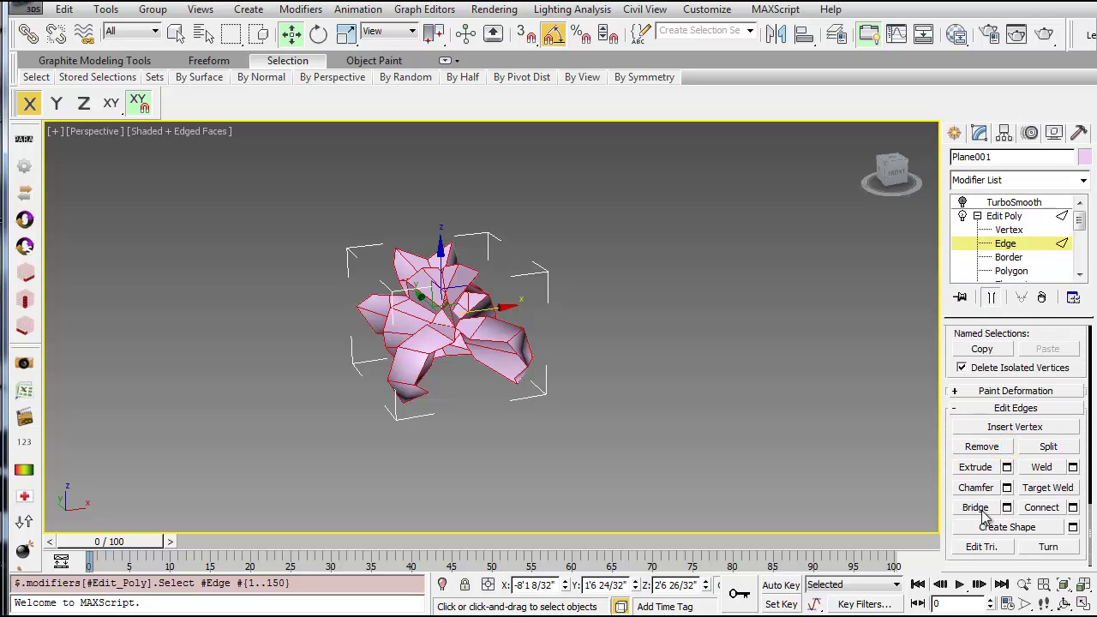
{"action": "left_click", "coordinate": [1073, 527]}
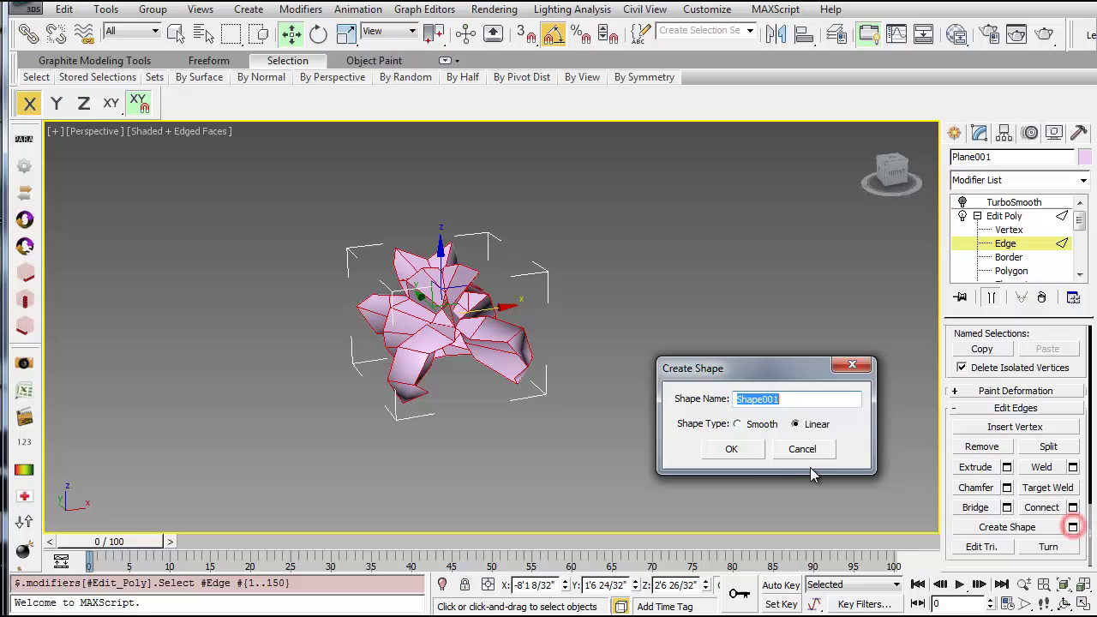
{"action": "left_click", "coordinate": [733, 447]}
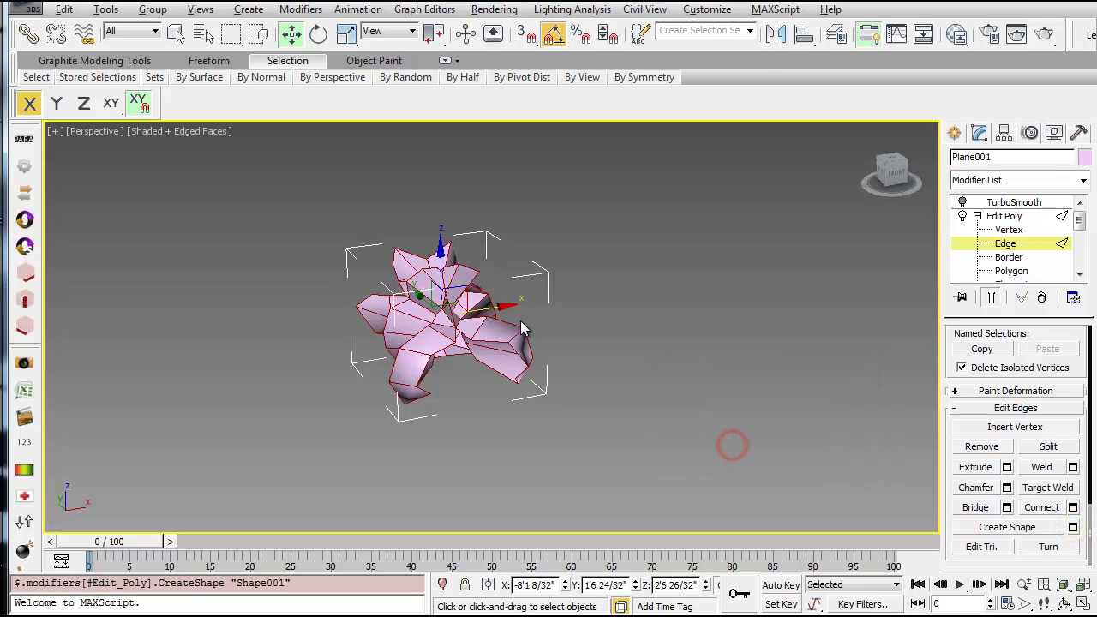
{"action": "middle_click_drag", "start_coordinate": [520, 323], "coordinate": [462, 339], "text": "alt"}
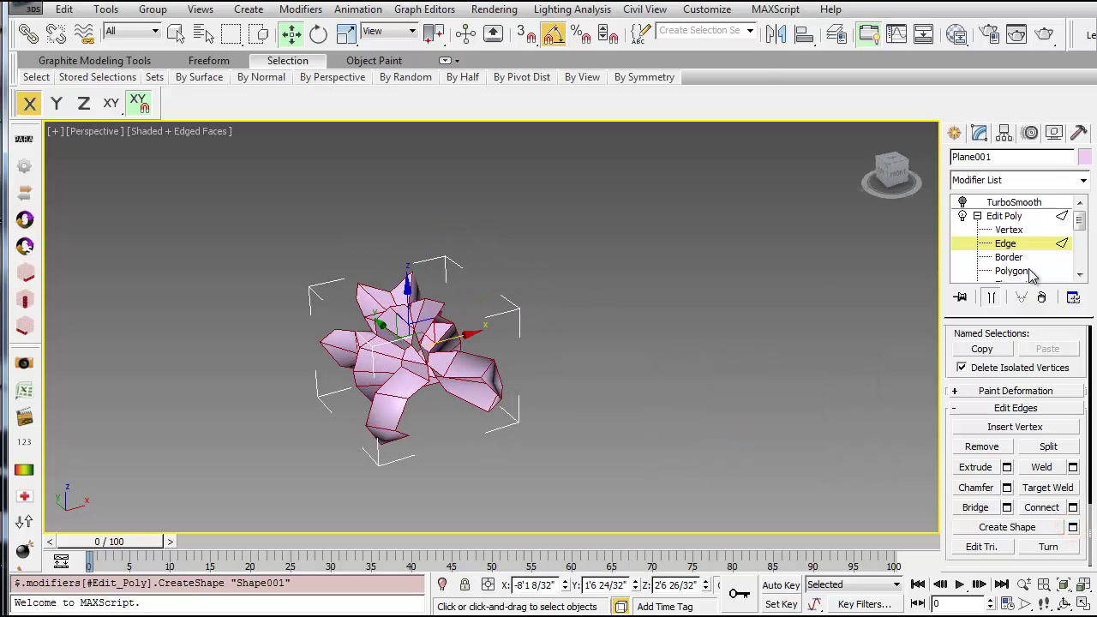
Leave the edge level, select the Shape001 spline and clone it along the X axis as a single copy named Shape002
{"action": "left_click", "coordinate": [1007, 217]}
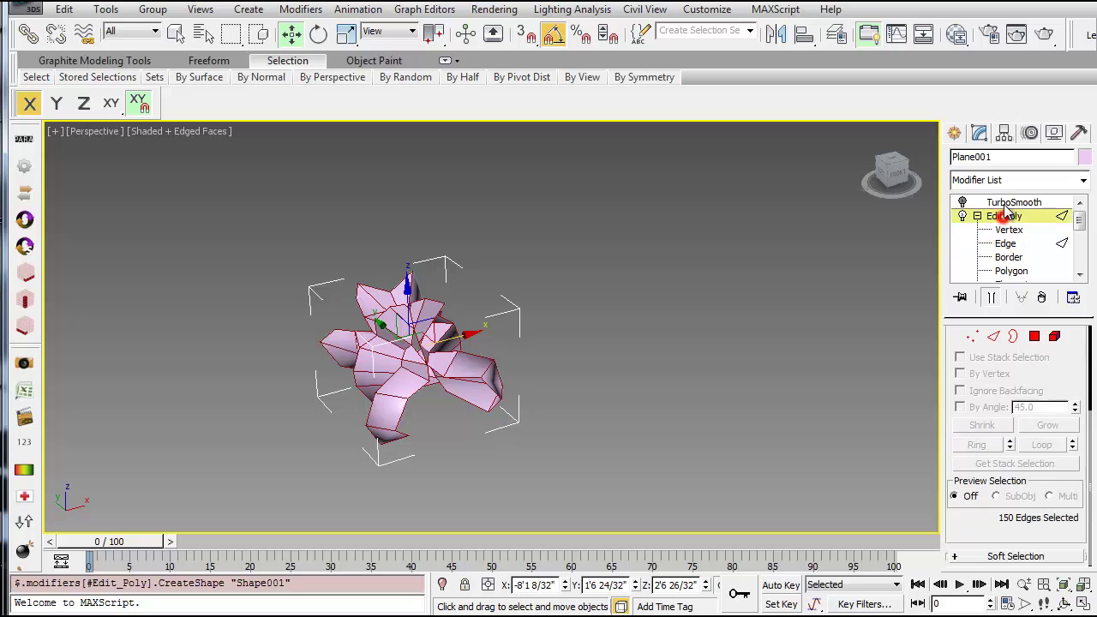
{"action": "left_click", "coordinate": [1014, 202]}
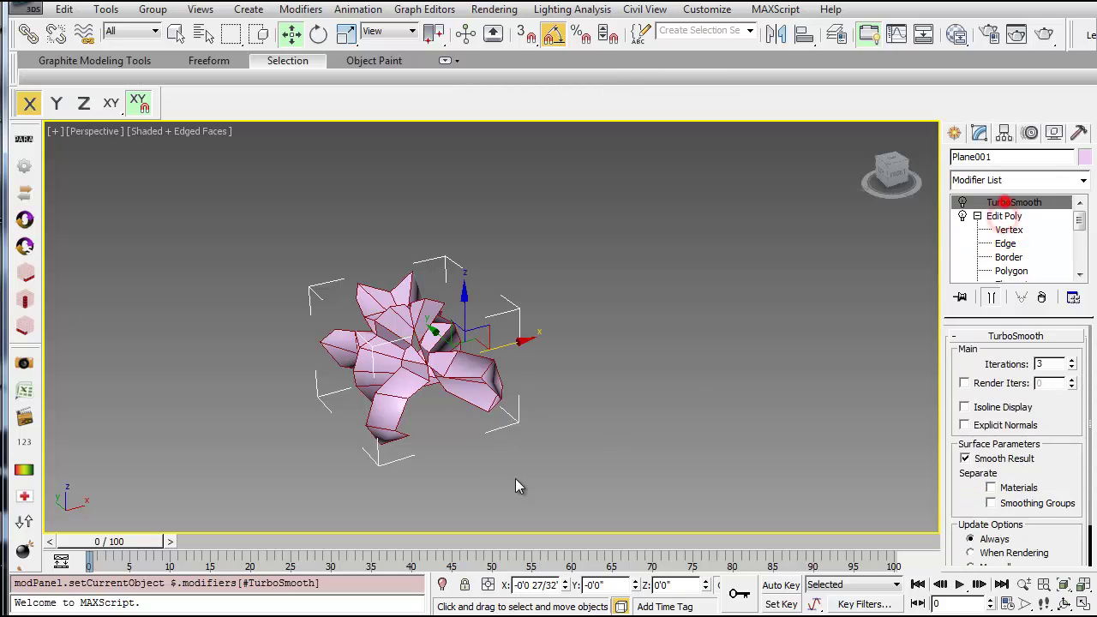
{"action": "left_click", "coordinate": [432, 301]}
{"action": "left_click", "coordinate": [438, 305]}
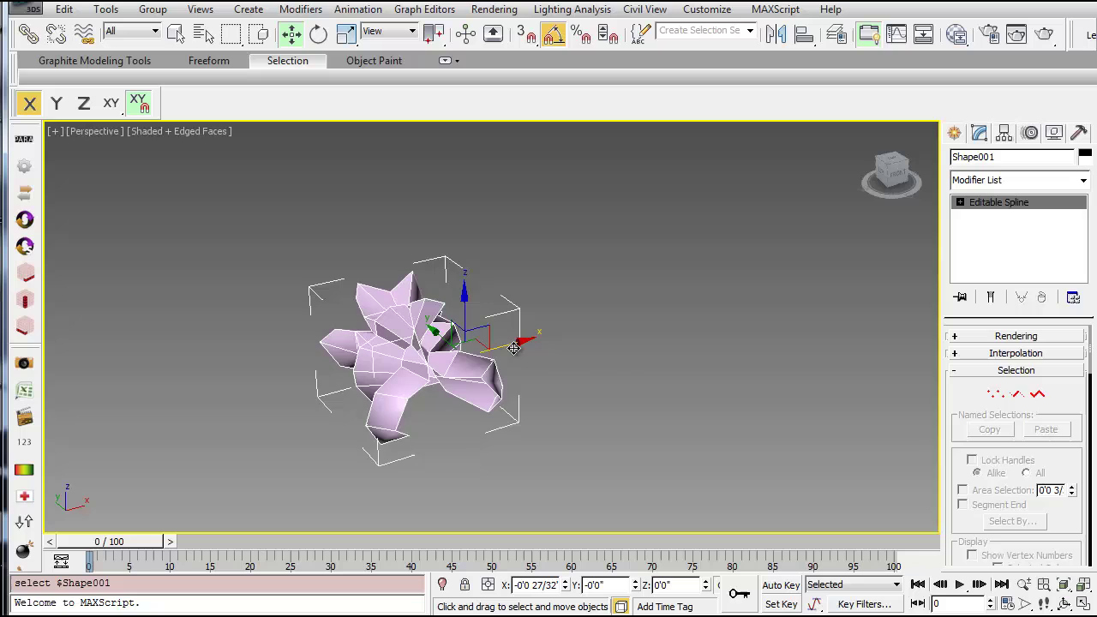
{"action": "mouse_move", "coordinate": [514, 348]}
{"action": "left_mouse_down", "text": "shift"}
{"action": "mouse_move", "coordinate": [681, 304]}
{"action": "mouse_move", "coordinate": [651, 309]}
{"action": "left_mouse_up", "text": "shift"}
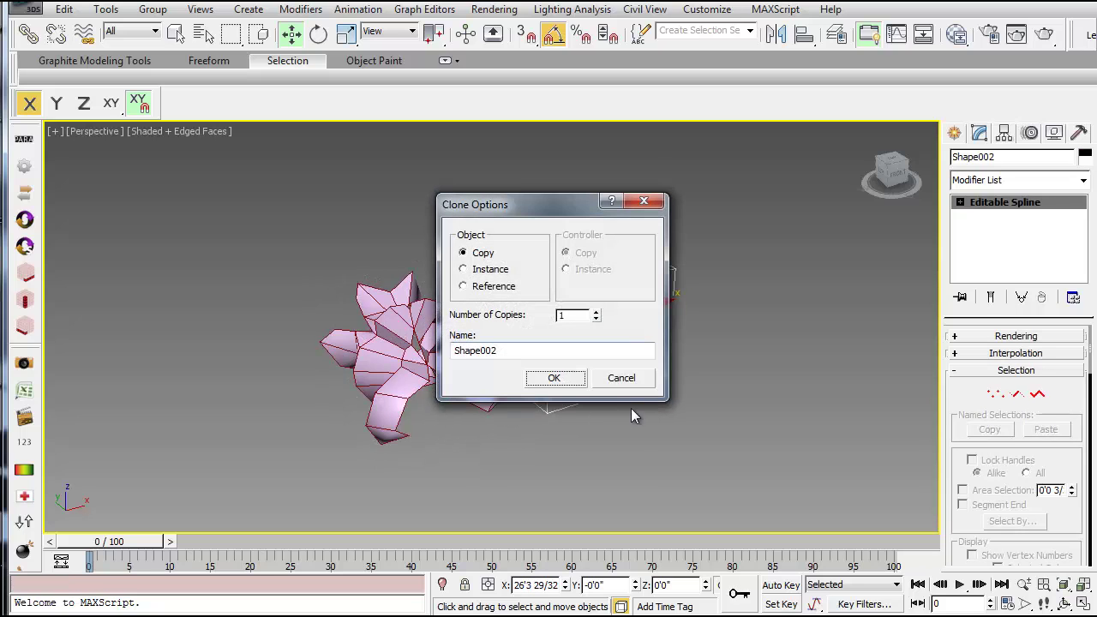
{"action": "left_click", "coordinate": [555, 378]}
{"action": "scroll", "coordinate": [591, 377], "scroll_direction": "up", "scroll_amount": 5}
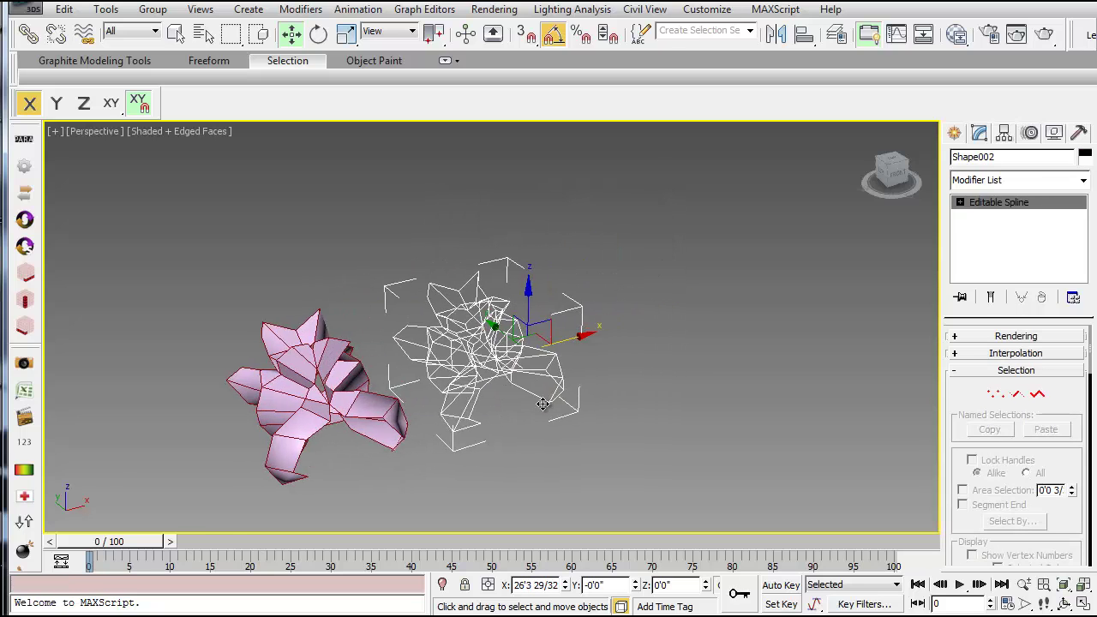
Apply the Surface modifier to the Shape002 spline cage
{"action": "left_click", "coordinate": [1081, 177]}
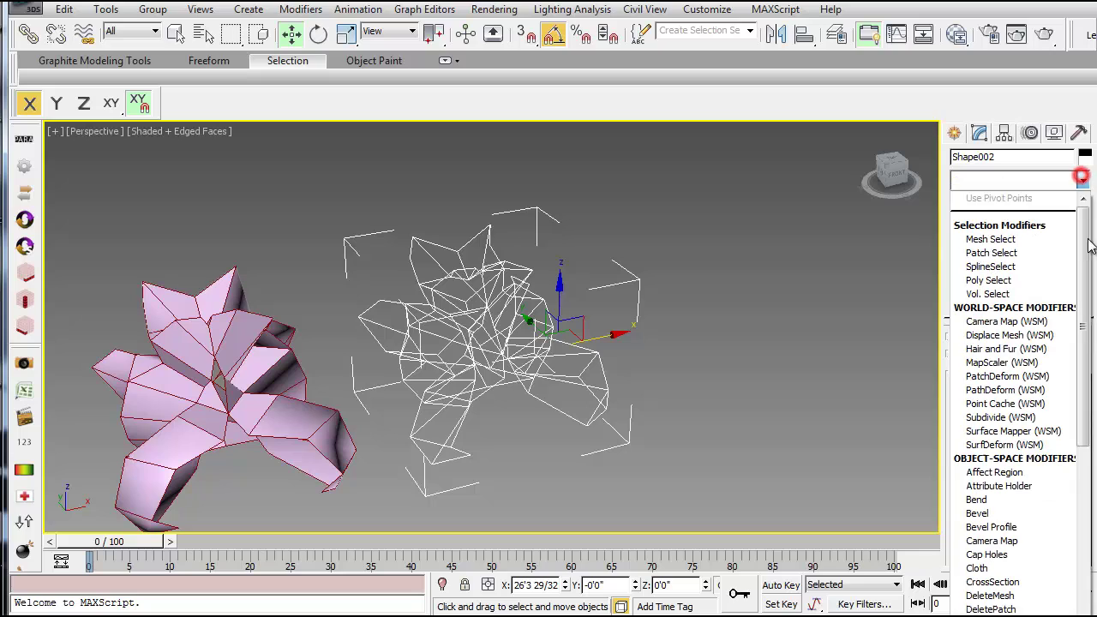
{"action": "left_click_drag", "start_coordinate": [1082, 240], "coordinate": [1089, 581]}
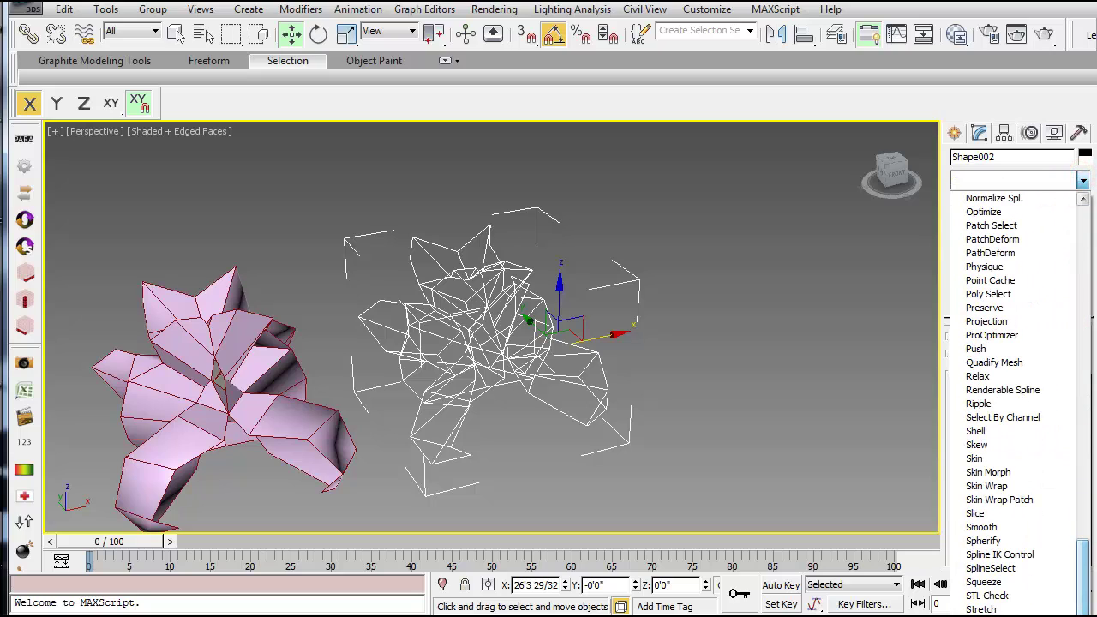
{"action": "left_click", "coordinate": [986, 615]}
{"action": "middle_click_drag", "start_coordinate": [560, 390], "coordinate": [576, 320], "text": "alt"}
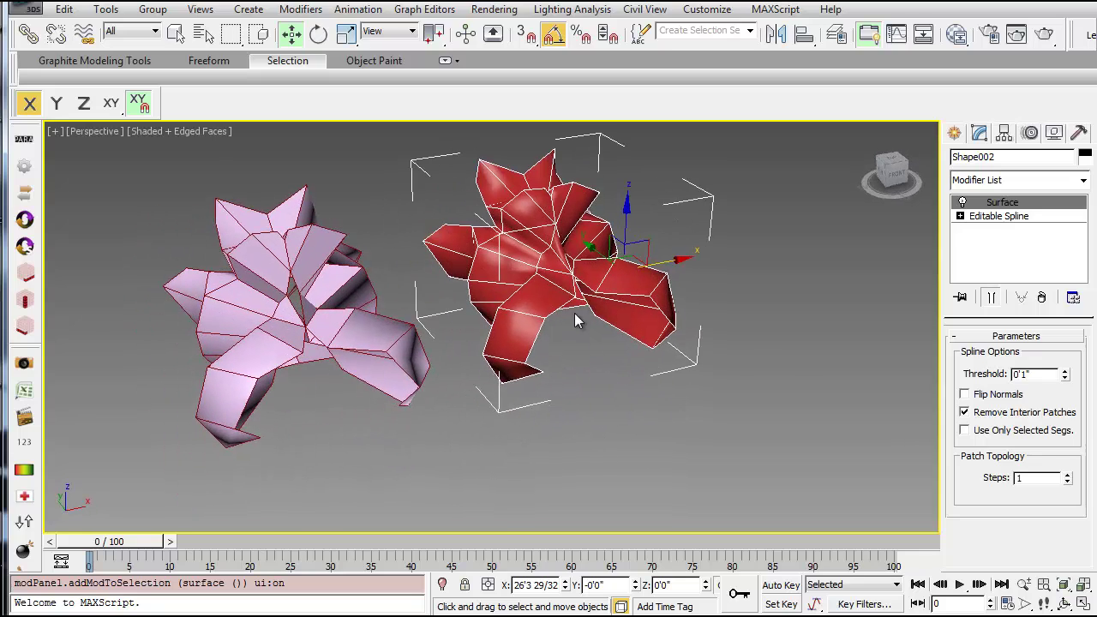
Compare the original Plane001 mesh with the surfaced Shape002 up close, toggling Plane001's Edit Poly modifier off and on
{"action": "scroll", "coordinate": [345, 388], "scroll_direction": "up", "scroll_amount": 2}
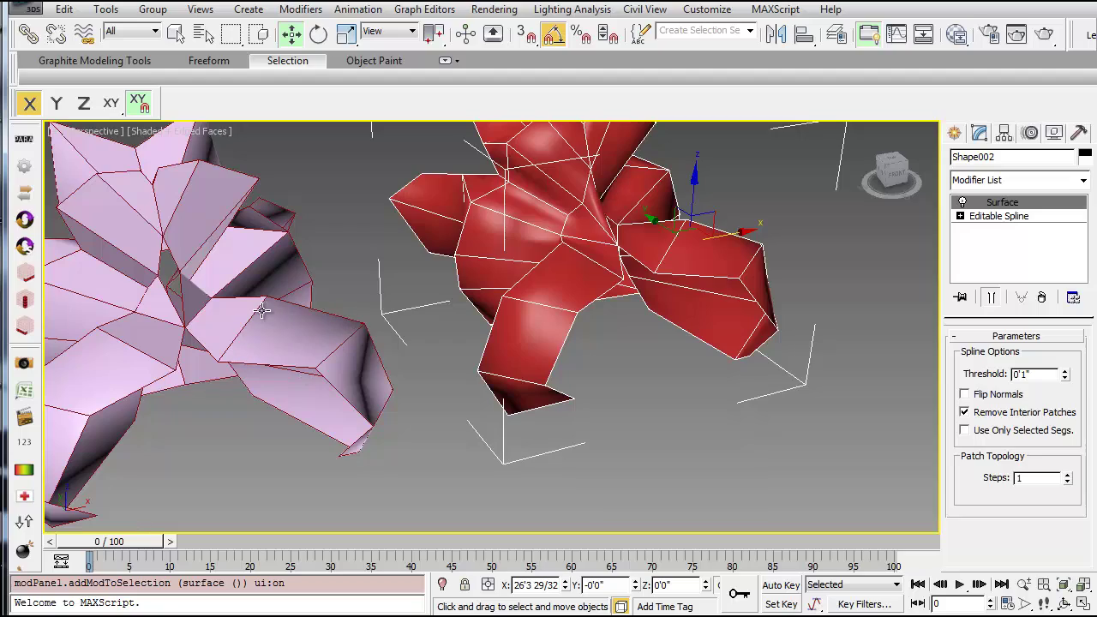
{"action": "middle_click_drag", "start_coordinate": [277, 311], "coordinate": [295, 304]}
{"action": "middle_click_drag", "start_coordinate": [477, 361], "coordinate": [562, 355], "text": "alt"}
{"action": "left_click", "coordinate": [285, 272]}
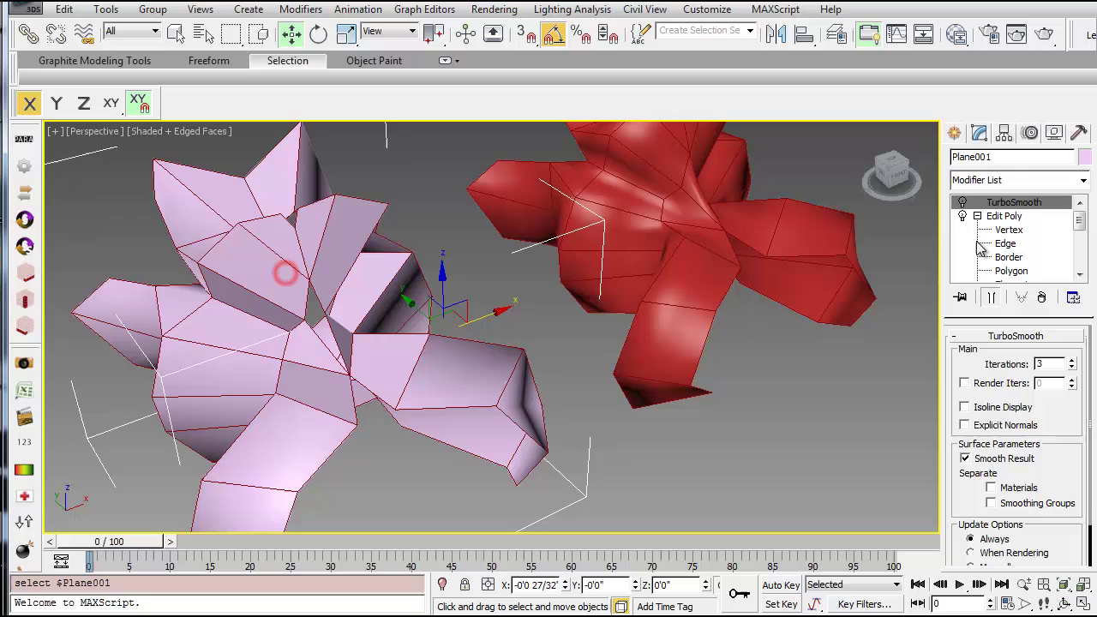
{"action": "left_click", "coordinate": [964, 218]}
{"action": "left_click", "coordinate": [963, 217]}
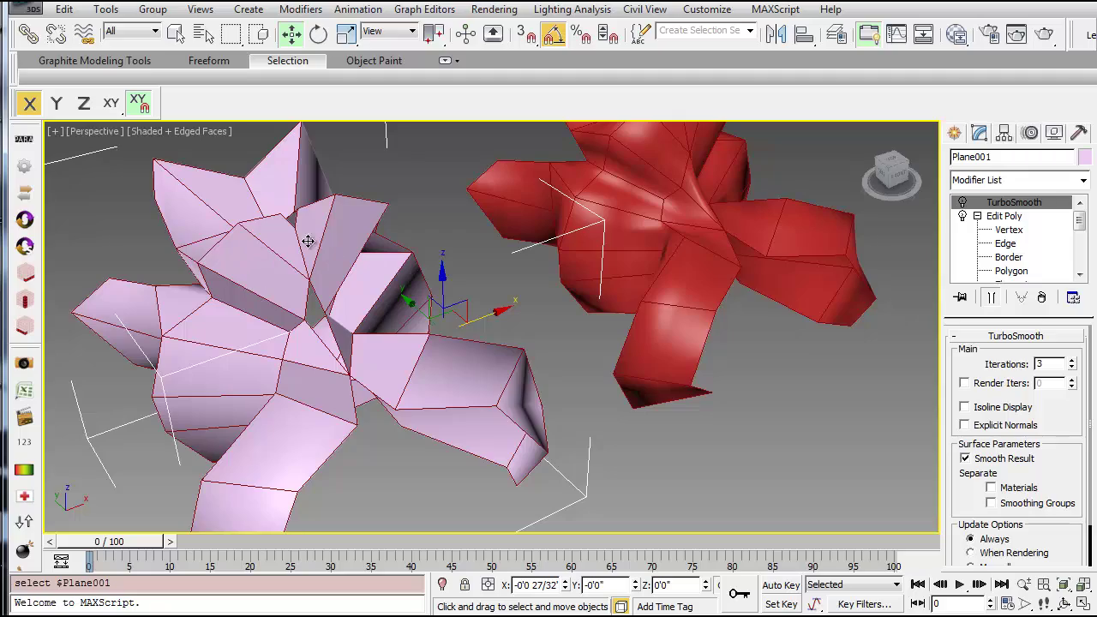
{"action": "middle_click_drag", "start_coordinate": [377, 296], "coordinate": [361, 394], "text": "alt"}
{"action": "middle_click_drag", "start_coordinate": [612, 331], "coordinate": [641, 437]}
Select Shape002 and add a TurboSmooth modifier above its Surface modifier
{"action": "left_click", "coordinate": [662, 345]}
{"action": "middle_click_drag", "start_coordinate": [663, 345], "coordinate": [683, 437], "text": "alt"}
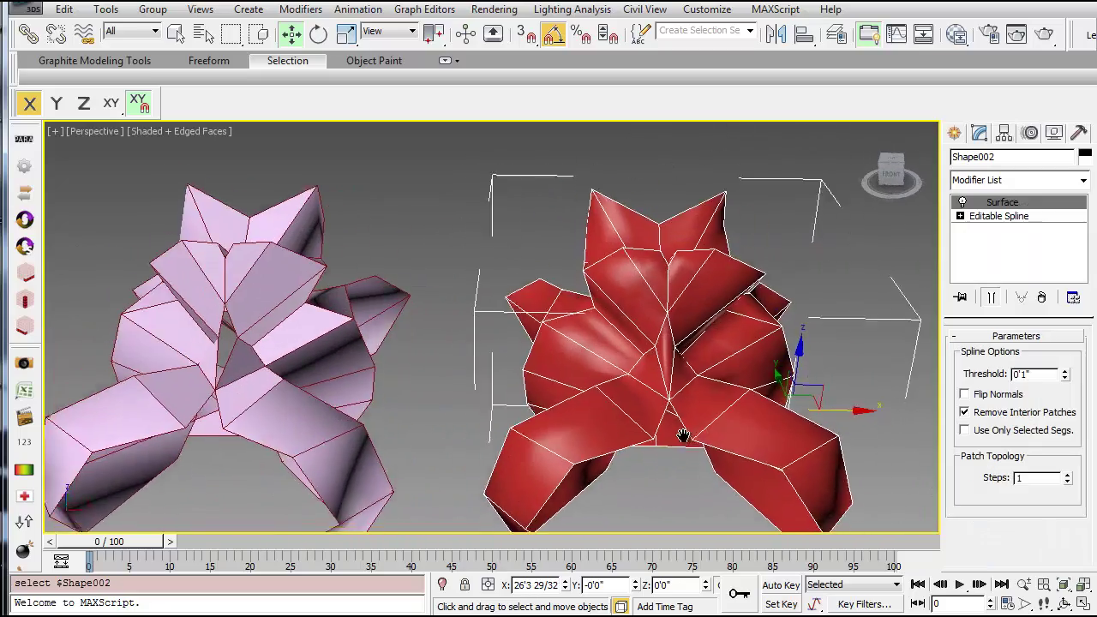
{"action": "middle_click_drag", "start_coordinate": [729, 393], "coordinate": [699, 352]}
{"action": "middle_click_drag", "start_coordinate": [754, 330], "coordinate": [819, 372], "text": "alt"}
{"action": "left_click", "coordinate": [1083, 180]}
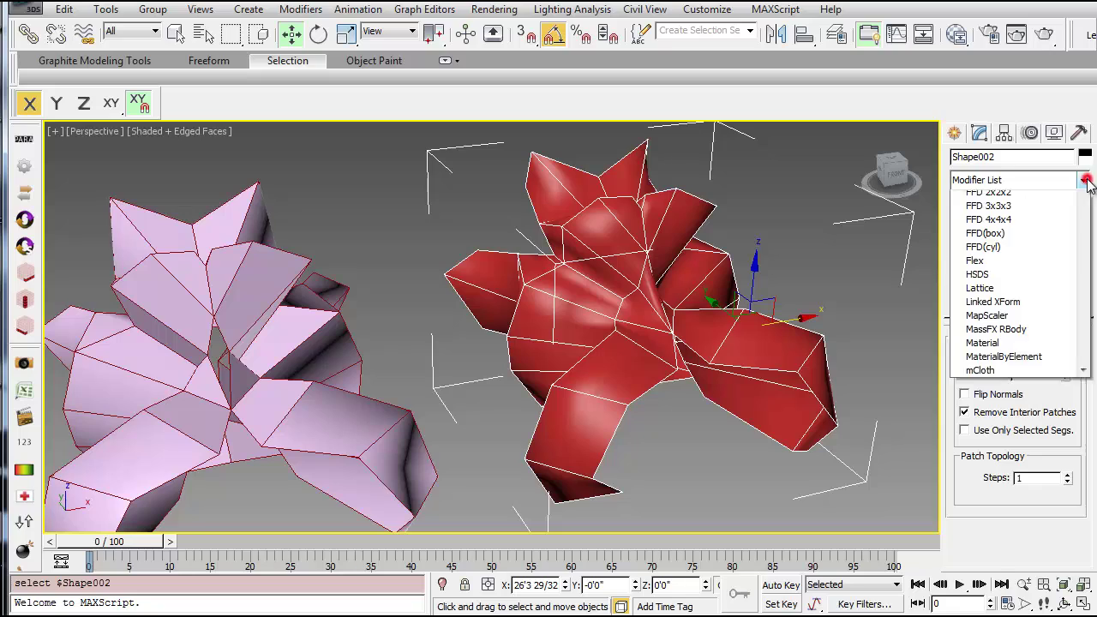
{"action": "left_click_drag", "start_coordinate": [1085, 275], "coordinate": [1079, 542]}
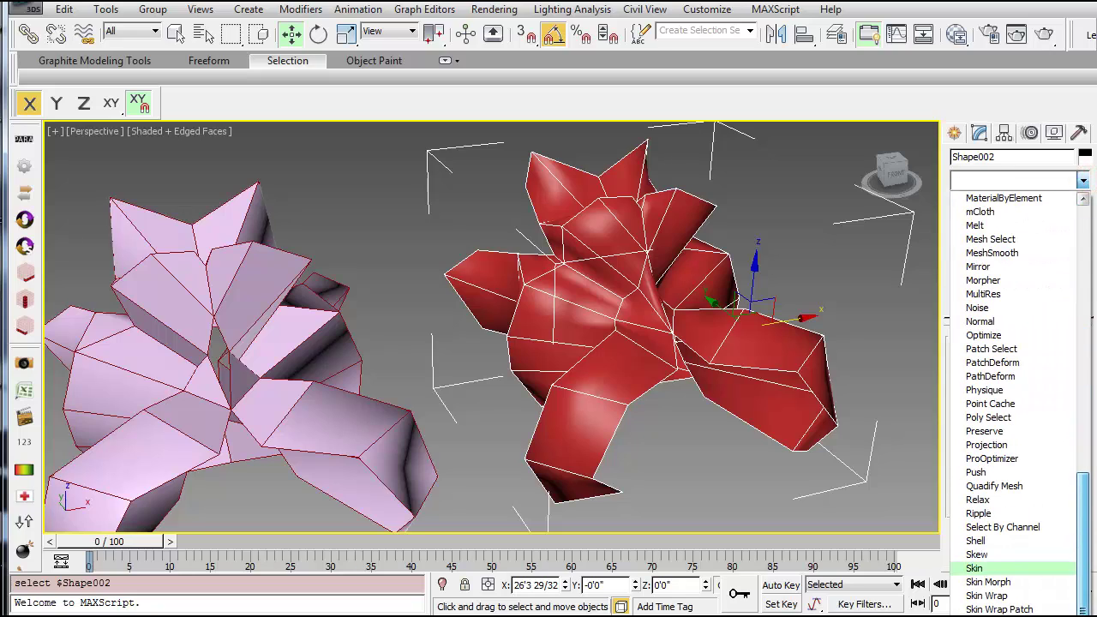
{"action": "left_click", "coordinate": [1012, 616]}
{"action": "middle_click_drag", "start_coordinate": [546, 411], "coordinate": [574, 409], "text": "alt"}
{"action": "middle_click_drag", "start_coordinate": [574, 409], "coordinate": [576, 372]}
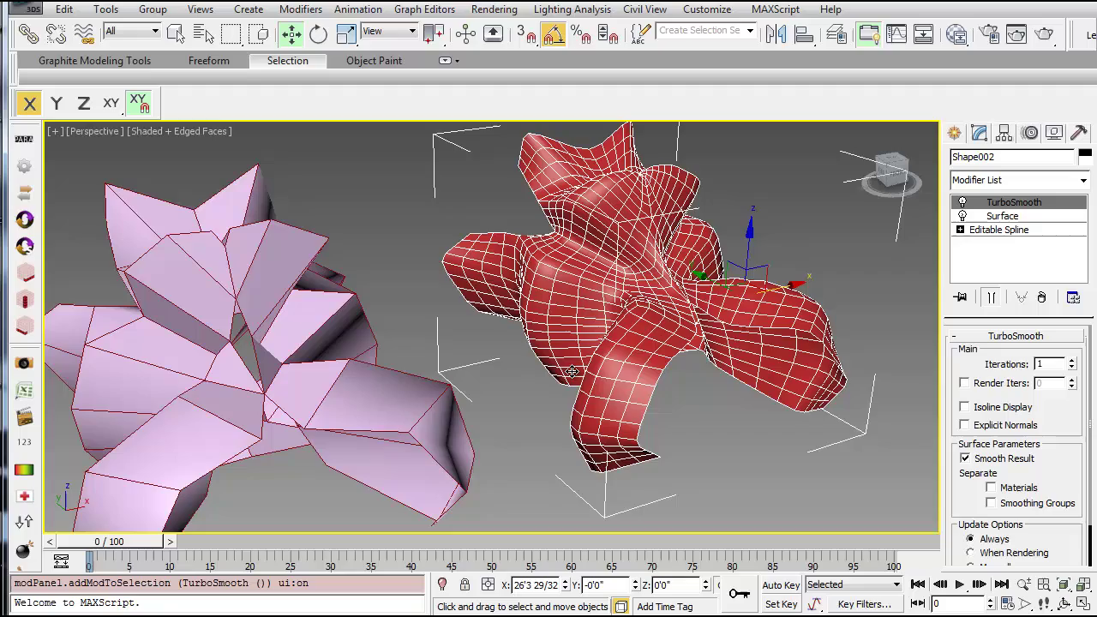
Select the original Plane001 mesh and turn its TurboSmooth modifier back on
{"action": "middle_click_drag", "start_coordinate": [463, 392], "coordinate": [551, 349]}
{"action": "middle_click_drag", "start_coordinate": [739, 263], "coordinate": [643, 302], "text": "alt"}
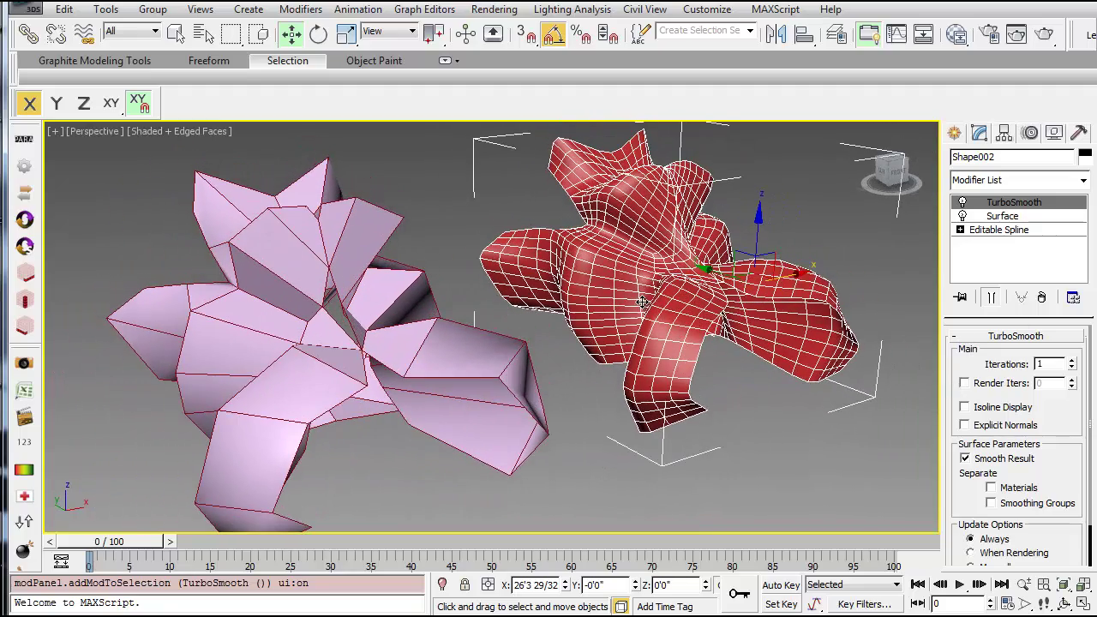
{"action": "left_click", "coordinate": [439, 335]}
{"action": "left_click", "coordinate": [963, 202]}
{"action": "middle_click_drag", "start_coordinate": [378, 389], "coordinate": [391, 364], "text": "alt"}
{"action": "left_click", "coordinate": [671, 484]}
Select the Shape001 spline cage overlapping the original mesh and hide it
{"action": "left_click", "coordinate": [457, 319]}
{"action": "right_click", "coordinate": [455, 322]}
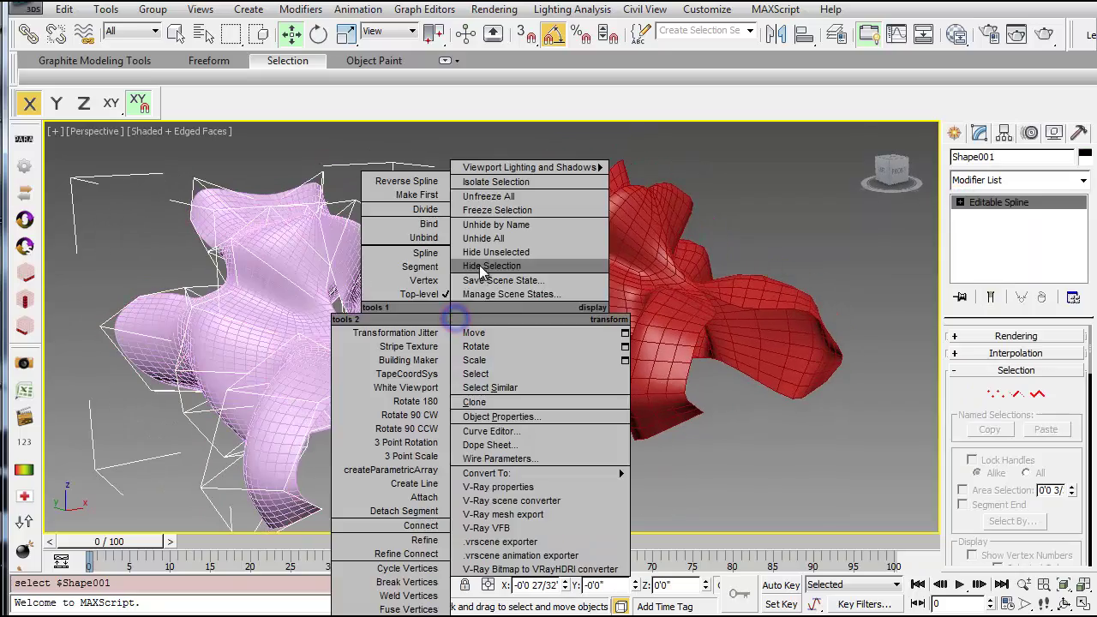
{"action": "left_click", "coordinate": [484, 265]}
{"action": "middle_click_drag", "start_coordinate": [480, 267], "coordinate": [441, 403], "text": "alt"}
Check Plane001's TurboSmooth settings, and on Shape002 set the Surface patch topology steps to 0 and the TurboSmooth iterations to 3
{"action": "left_click", "coordinate": [385, 385]}
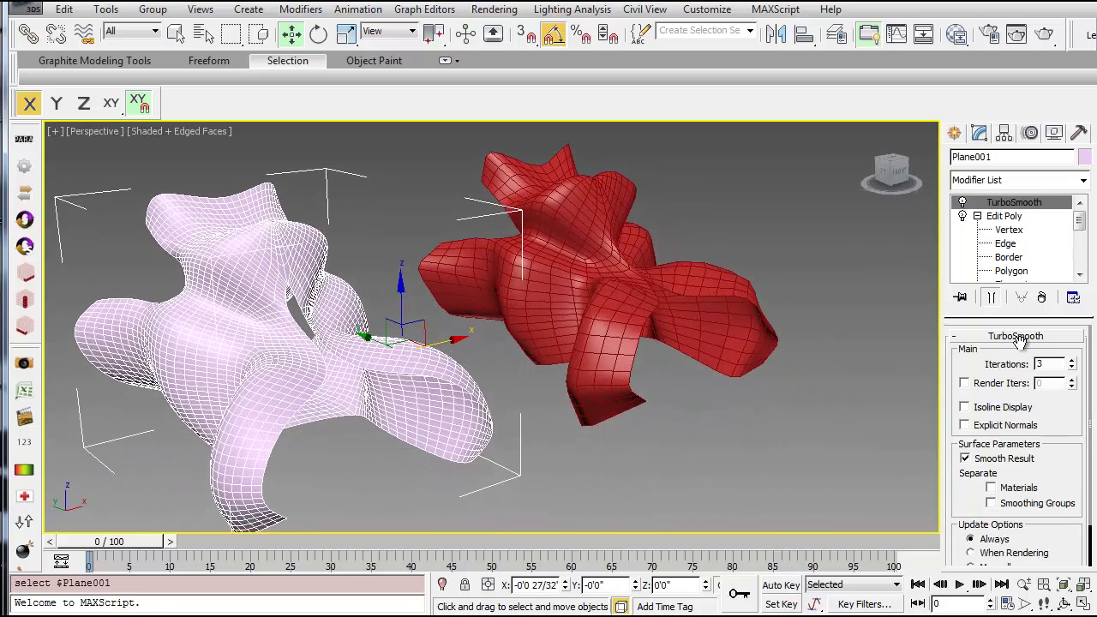
{"action": "left_click", "coordinate": [651, 297]}
{"action": "left_click", "coordinate": [999, 216]}
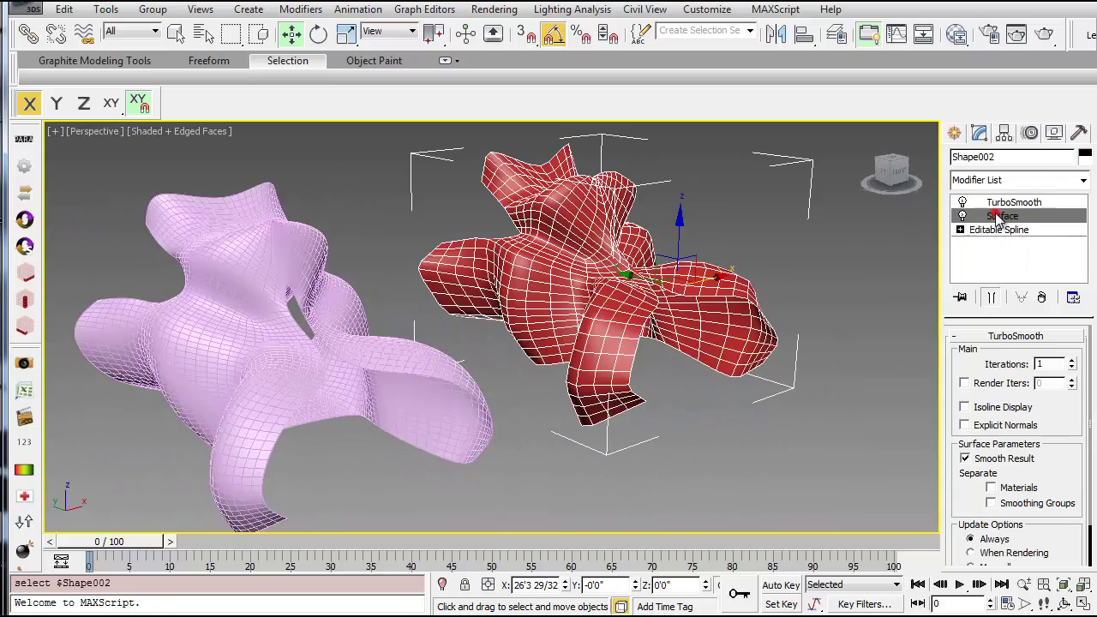
{"action": "left_click", "coordinate": [1068, 481]}
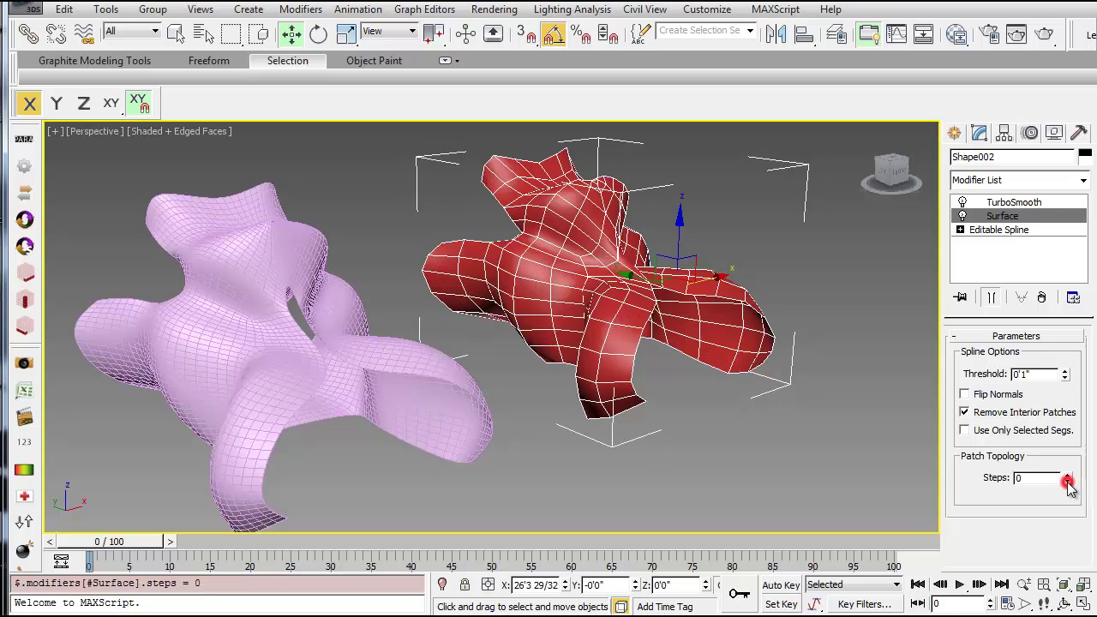
{"action": "left_click", "coordinate": [1014, 203]}
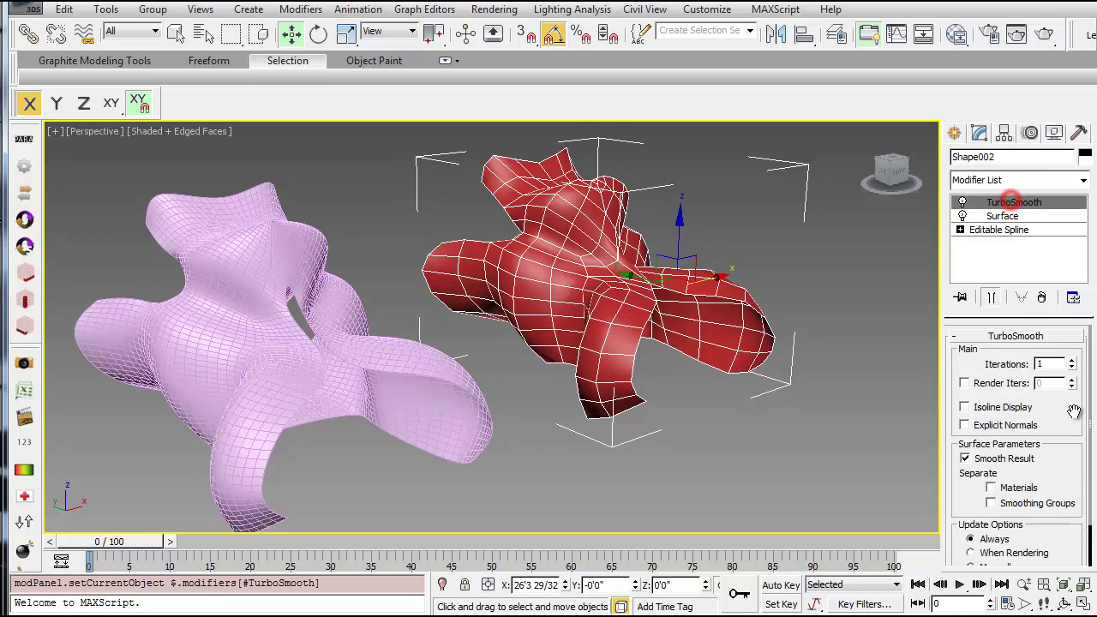
{"action": "left_click", "coordinate": [1072, 361]}
{"action": "left_click", "coordinate": [1072, 361]}
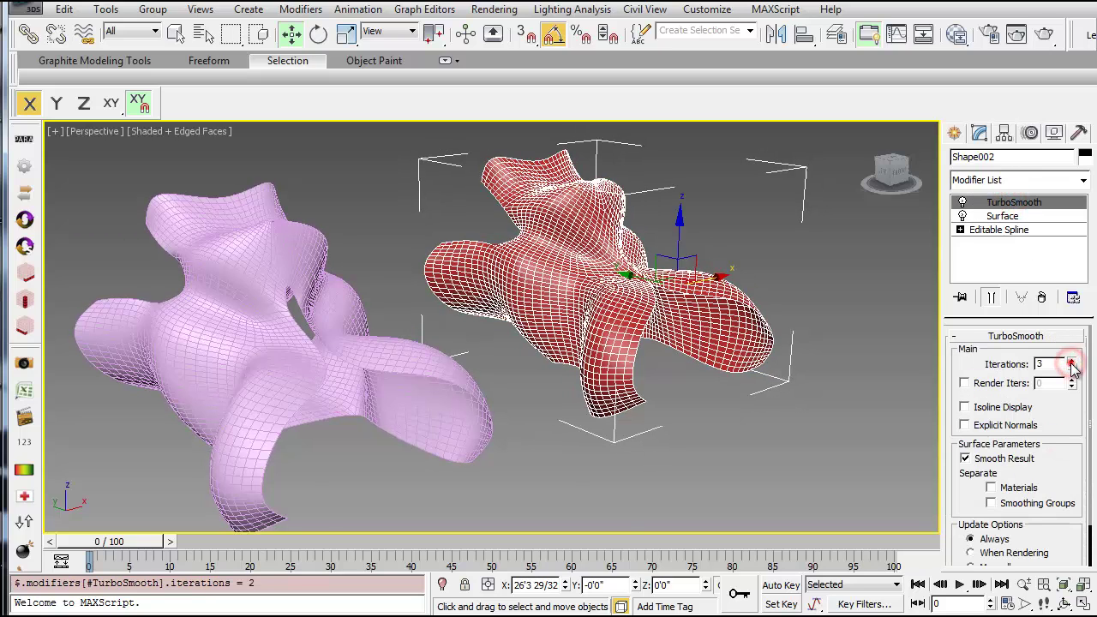
Raise the patch topology steps of Shape002's Surface modifier to 2 and compare the two models unselected
{"action": "left_click", "coordinate": [999, 216]}
{"action": "mouse_move", "coordinate": [756, 386]}
{"action": "middle_mouse_down", "text": "alt"}
{"action": "mouse_move", "coordinate": [743, 393]}
{"action": "mouse_move", "coordinate": [776, 377]}
{"action": "middle_mouse_up", "text": "alt"}
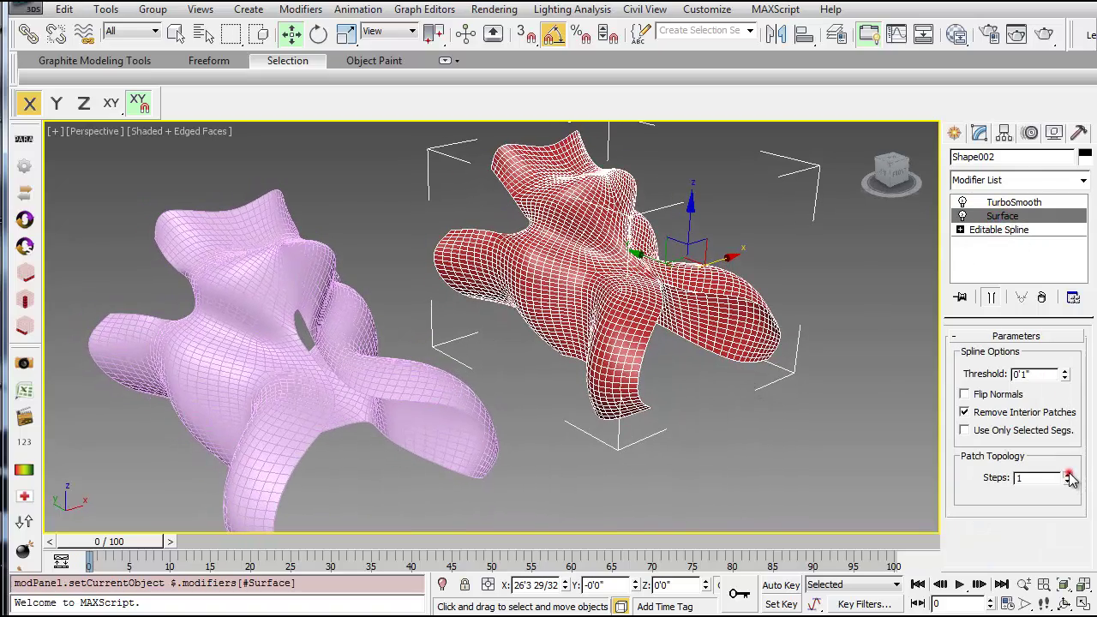
{"action": "left_click", "coordinate": [1070, 479]}
{"action": "left_click", "coordinate": [1070, 478]}
{"action": "left_click", "coordinate": [820, 393]}
{"action": "mouse_move", "coordinate": [821, 393]}
{"action": "middle_mouse_down", "text": "alt"}
{"action": "mouse_move", "coordinate": [629, 386]}
{"action": "mouse_move", "coordinate": [558, 363]}
{"action": "mouse_move", "coordinate": [600, 385]}
{"action": "mouse_move", "coordinate": [563, 257]}
{"action": "mouse_move", "coordinate": [627, 255]}
{"action": "middle_mouse_up", "text": "alt"}
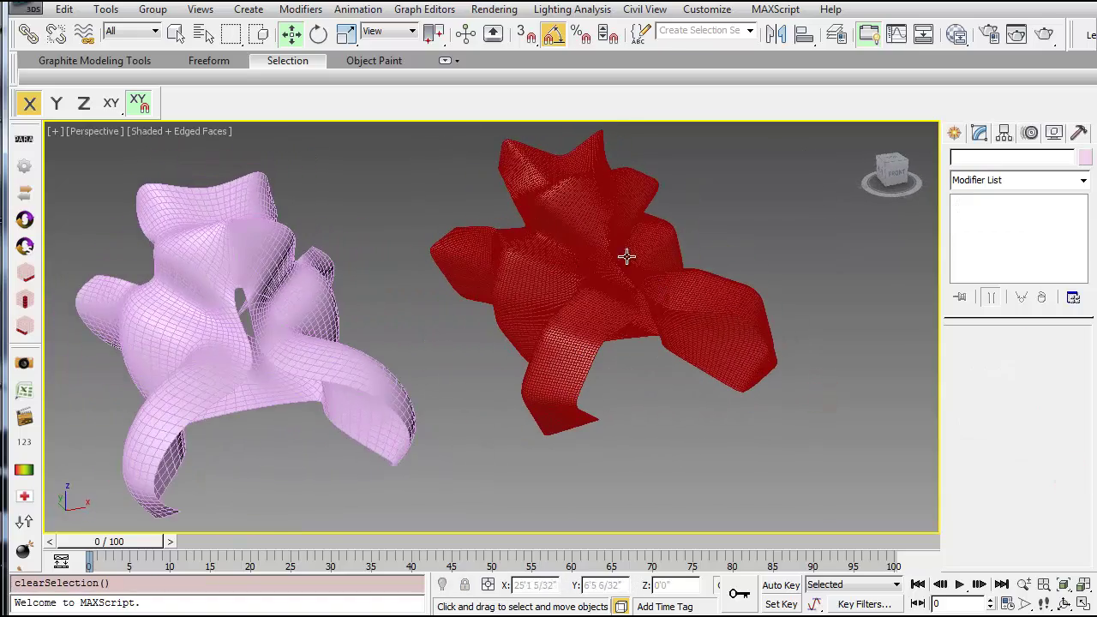
Turn off the edged faces display so the perspective view is only shaded, and compare both surfaces
{"action": "left_click", "coordinate": [217, 132]}
{"action": "left_click", "coordinate": [243, 137]}
{"action": "mouse_move", "coordinate": [463, 360]}
{"action": "middle_mouse_down", "text": "alt"}
{"action": "mouse_move", "coordinate": [489, 343]}
{"action": "mouse_move", "coordinate": [493, 360]}
{"action": "mouse_move", "coordinate": [513, 362]}
{"action": "middle_mouse_up", "text": "alt"}
{"action": "middle_click_drag", "start_coordinate": [531, 284], "coordinate": [672, 347], "text": "alt"}
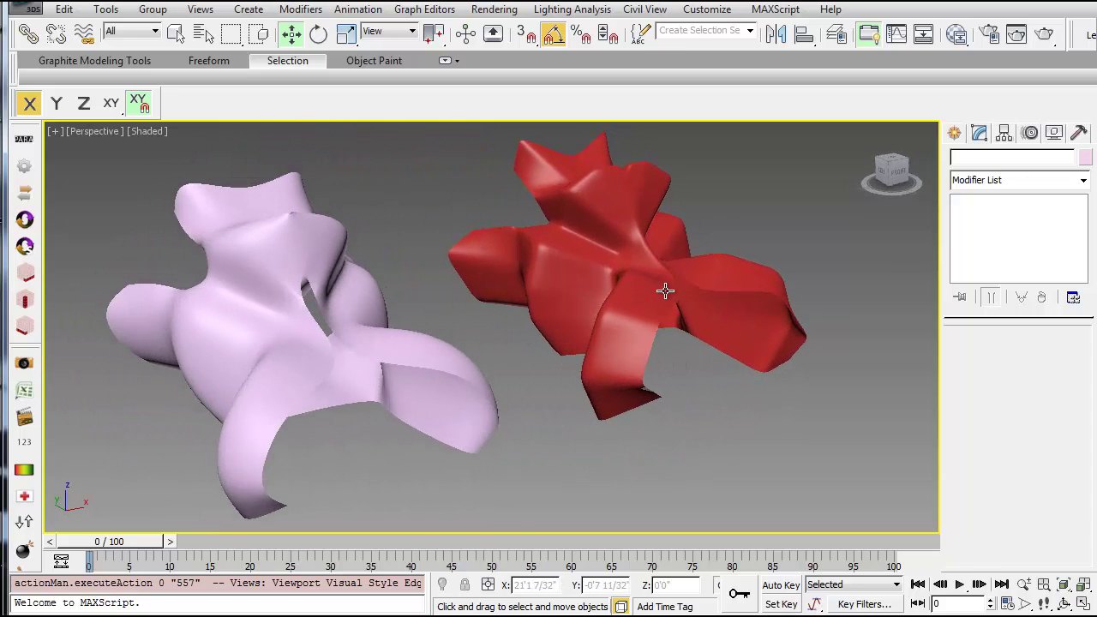
Select Shape002, enter the vertex level of its Editable Spline and show the end result of the modifier stack
{"action": "left_click", "coordinate": [666, 290]}
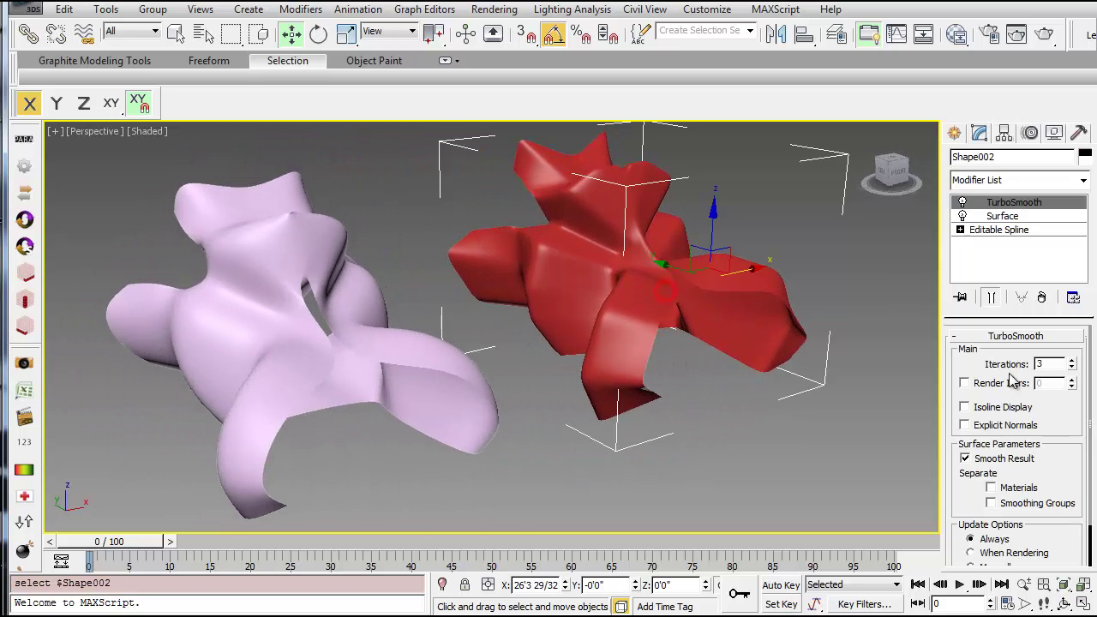
{"action": "left_click", "coordinate": [960, 230]}
{"action": "left_click", "coordinate": [993, 243]}
{"action": "middle_click_drag", "start_coordinate": [798, 324], "coordinate": [788, 312], "text": "alt"}
{"action": "left_click", "coordinate": [991, 297]}
{"action": "middle_click_drag", "start_coordinate": [763, 273], "coordinate": [712, 288], "text": "alt"}
Set the patch topology steps of Shape002's Surface modifier to 0
{"action": "left_click", "coordinate": [1002, 216]}
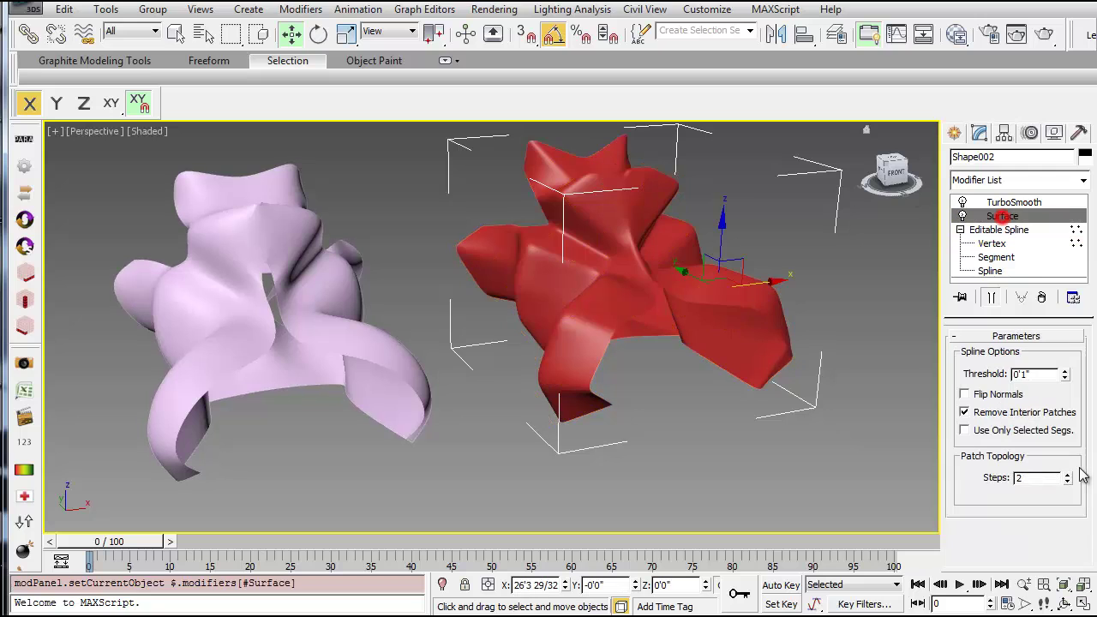
{"action": "left_click", "coordinate": [1068, 481]}
{"action": "left_click", "coordinate": [1067, 481]}
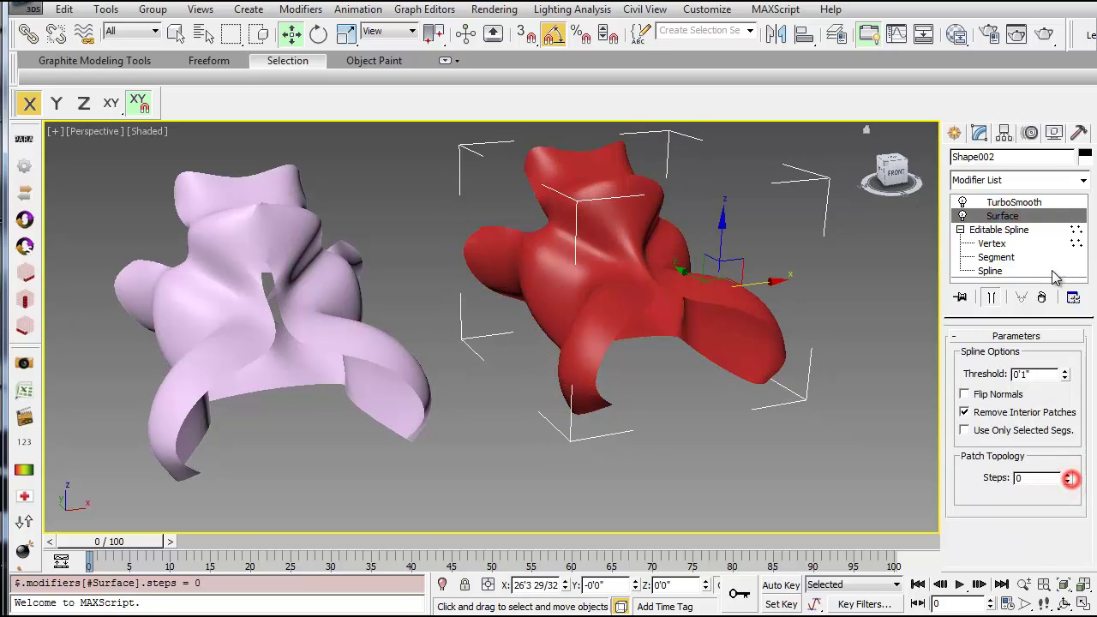
At Shape002's spline vertex level, pull the outer vertex of the upper right lobe outward along X and raise it along Z
{"action": "left_click", "coordinate": [991, 243]}
{"action": "middle_click_drag", "start_coordinate": [738, 258], "coordinate": [838, 244], "text": "alt"}
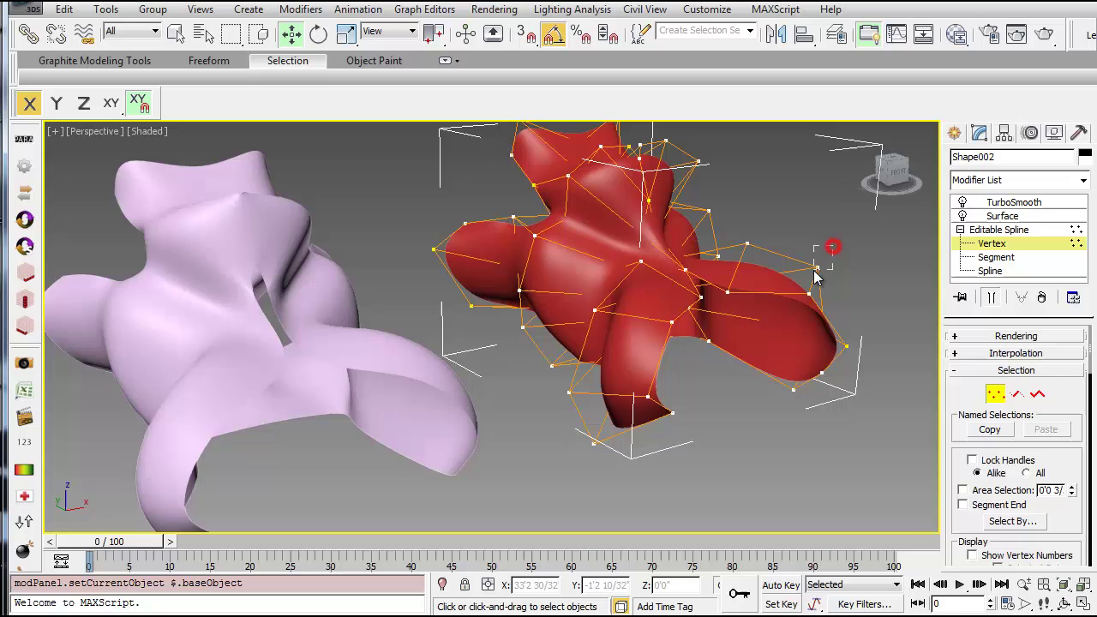
{"action": "left_click_drag", "start_coordinate": [814, 271], "coordinate": [815, 279]}
{"action": "middle_click_drag", "start_coordinate": [816, 280], "coordinate": [838, 313], "text": "alt"}
{"action": "middle_click_drag", "start_coordinate": [700, 196], "coordinate": [698, 273], "text": "alt"}
{"action": "scroll", "coordinate": [704, 176], "scroll_direction": "up", "scroll_amount": 5}
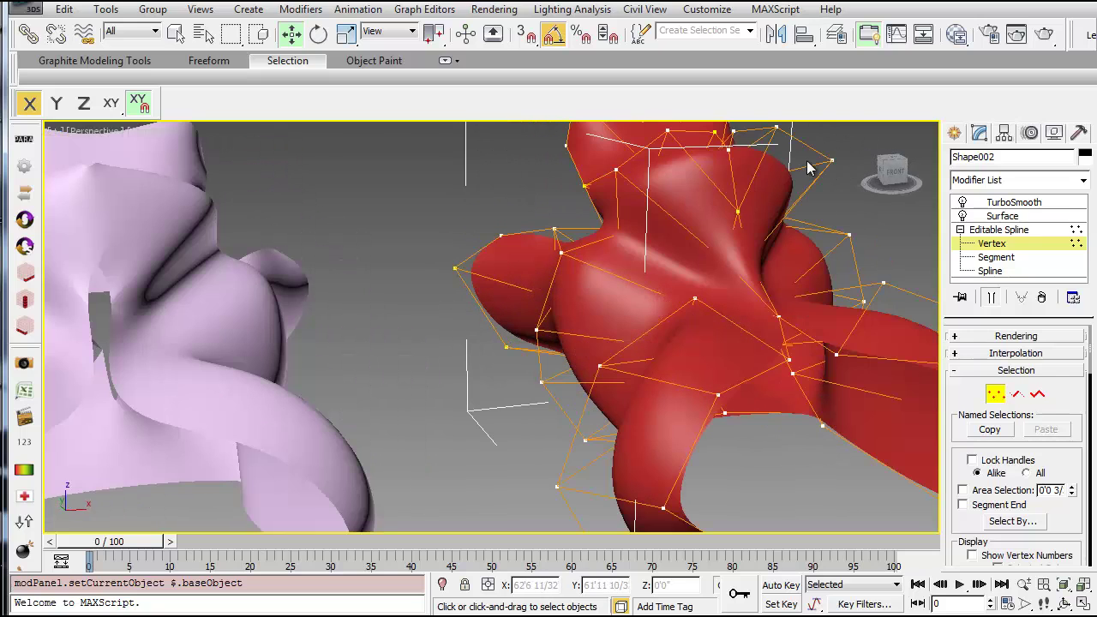
{"action": "middle_click_drag", "start_coordinate": [852, 215], "coordinate": [643, 229]}
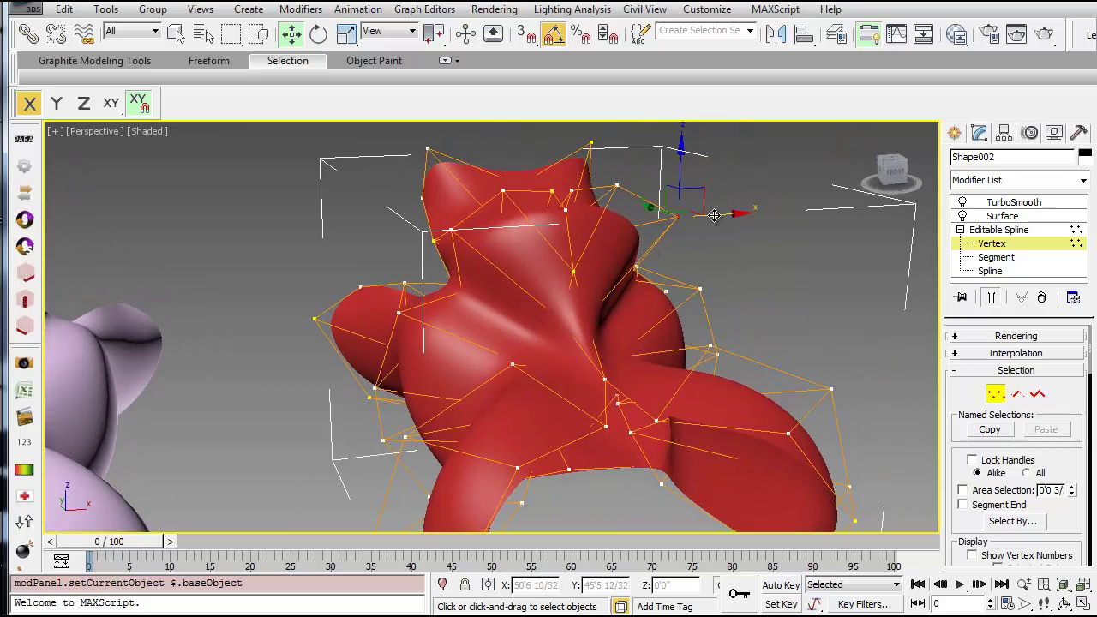
{"action": "left_click_drag", "start_coordinate": [714, 214], "coordinate": [761, 220]}
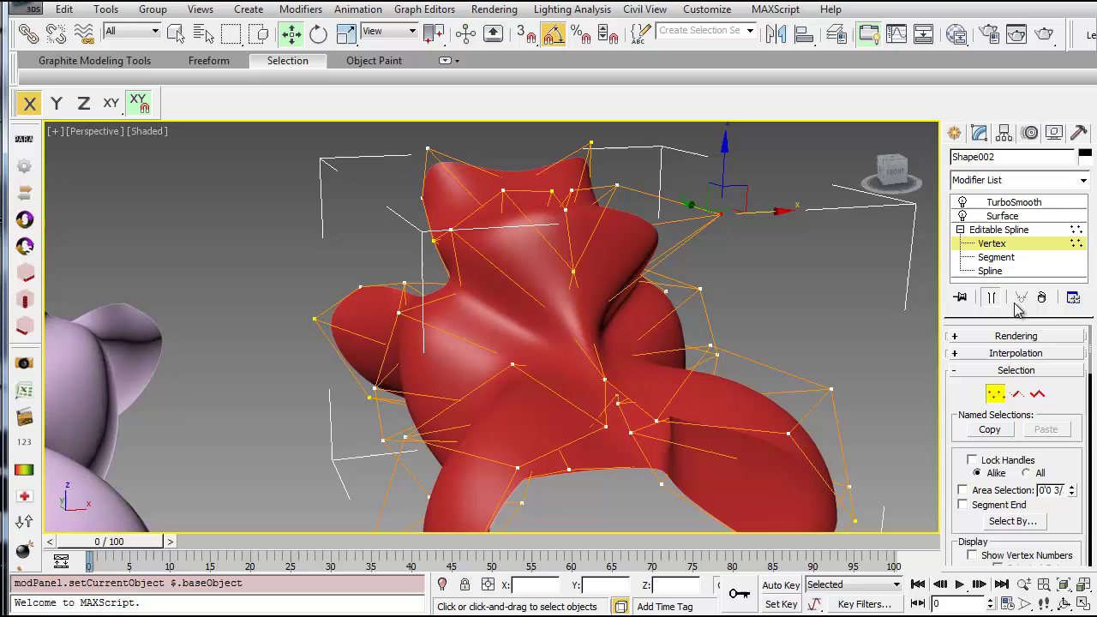
{"action": "middle_click_drag", "start_coordinate": [725, 306], "coordinate": [733, 241], "text": "alt"}
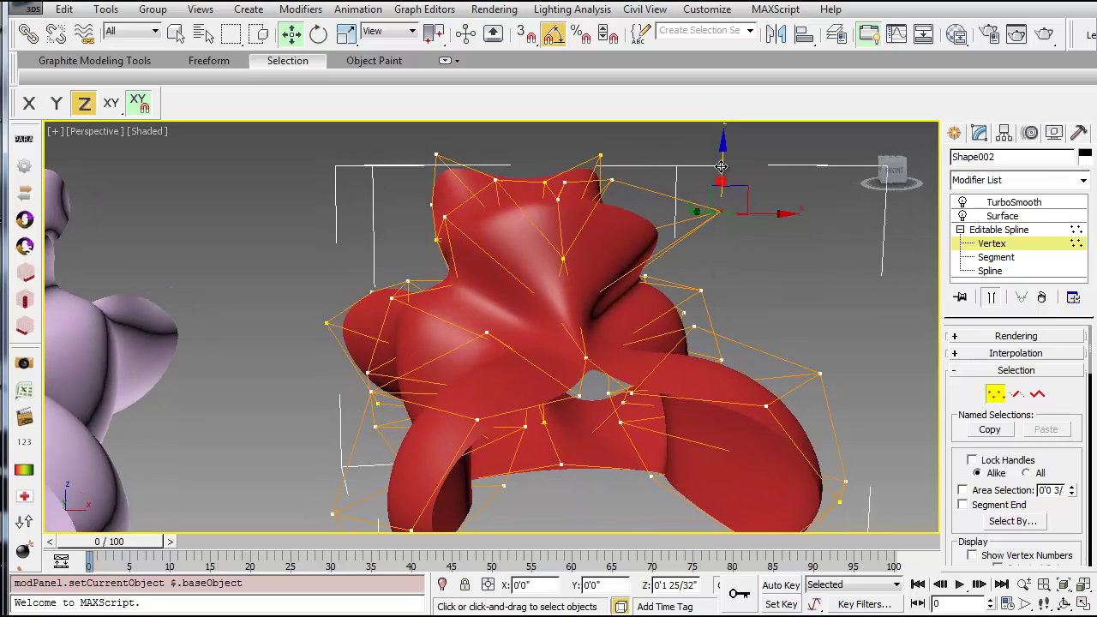
{"action": "left_click_drag", "start_coordinate": [722, 166], "coordinate": [721, 145]}
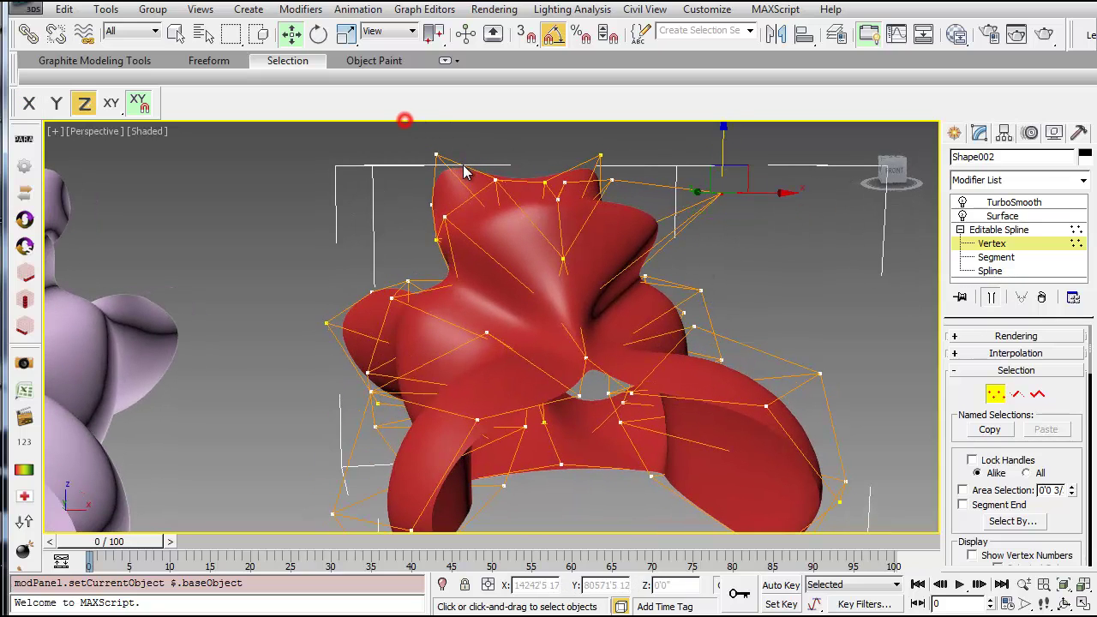
Select the tip vertex of Shape002's upper left lobe and nudge it along the X axis
{"action": "left_click", "coordinate": [437, 155]}
{"action": "mouse_move", "coordinate": [474, 155]}
{"action": "left_mouse_down"}
{"action": "mouse_move", "coordinate": [395, 152]}
{"action": "mouse_move", "coordinate": [469, 167]}
{"action": "left_mouse_up"}
{"action": "middle_click_drag", "start_coordinate": [395, 345], "coordinate": [409, 350], "text": "alt"}
{"action": "middle_click_drag", "start_coordinate": [410, 349], "coordinate": [449, 262]}
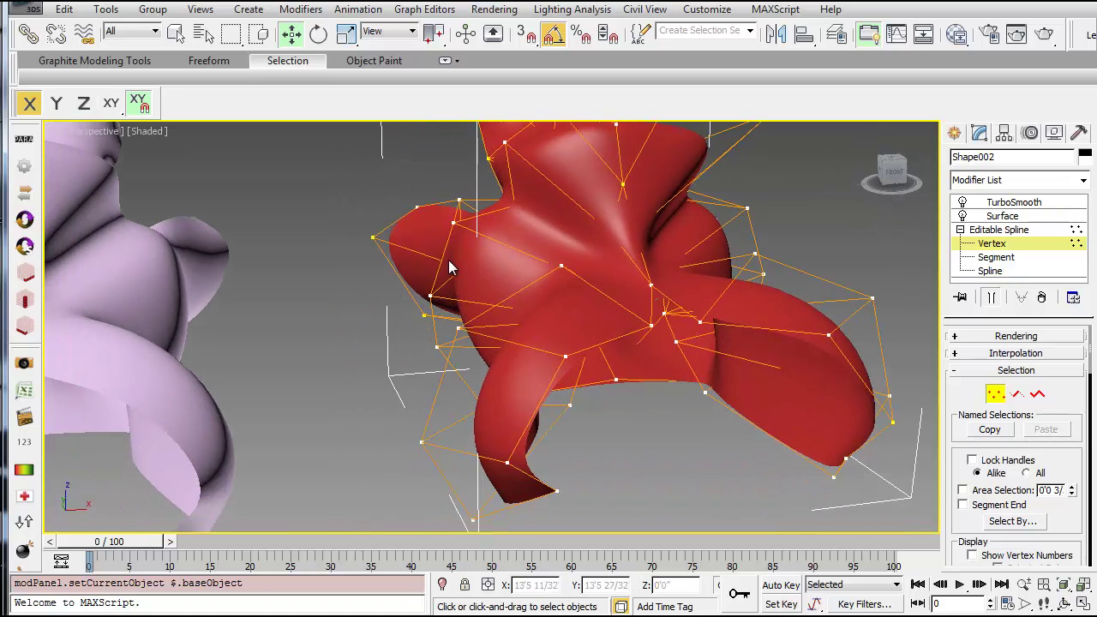
Pull the tip vertex of Shape002's left arm outward along the X axis and return to the TurboSmooth level
{"action": "left_click_drag", "start_coordinate": [392, 256], "coordinate": [392, 256]}
{"action": "middle_click_drag", "start_coordinate": [419, 285], "coordinate": [477, 288], "text": "alt"}
{"action": "left_click_drag", "start_coordinate": [424, 233], "coordinate": [368, 265]}
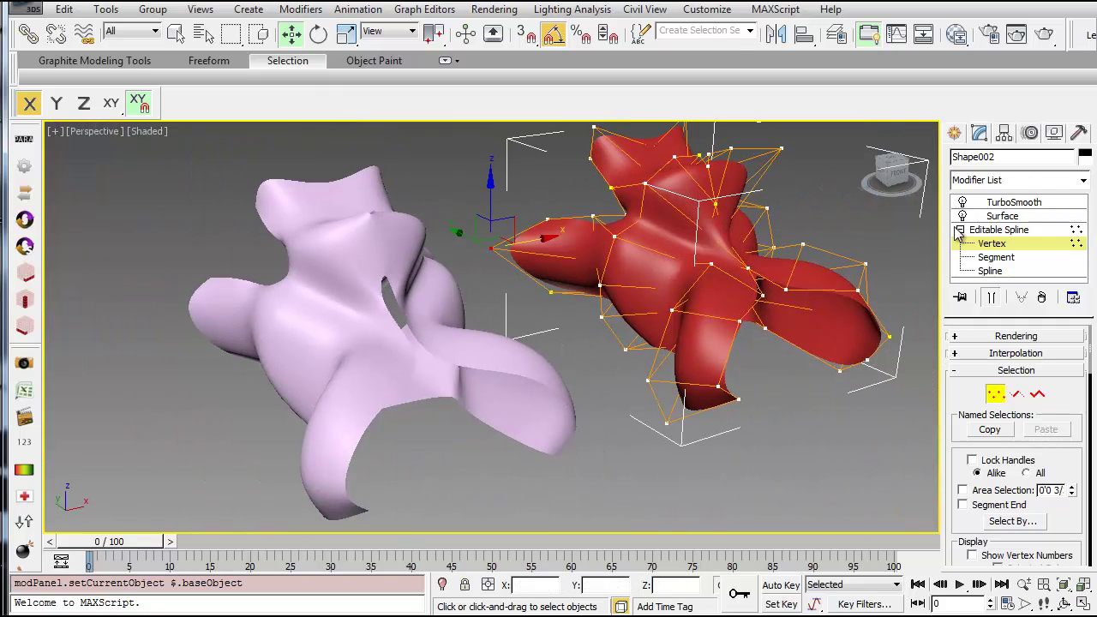
{"action": "left_click", "coordinate": [1002, 216]}
{"action": "left_click", "coordinate": [1014, 202]}
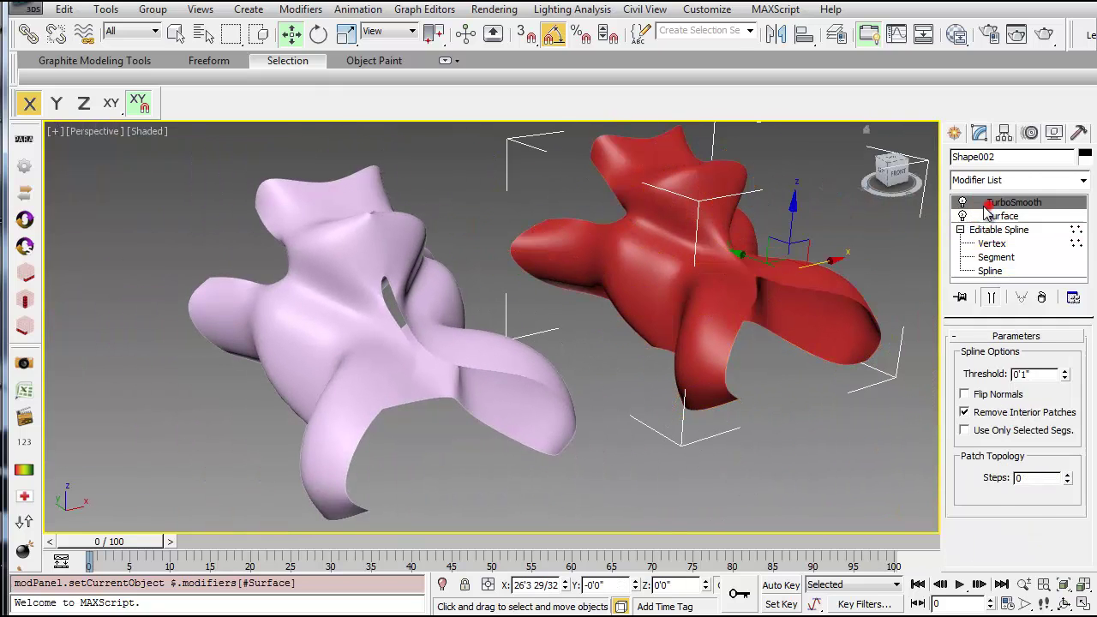